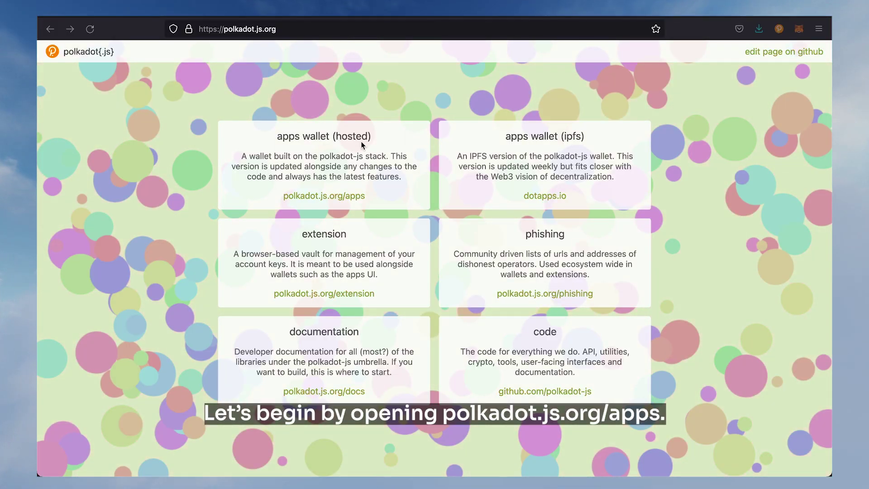
Switch the hosted Polkadot{.js} Apps to the SORA-staging test network
{"action": "left_click", "coordinate": [347, 197]}
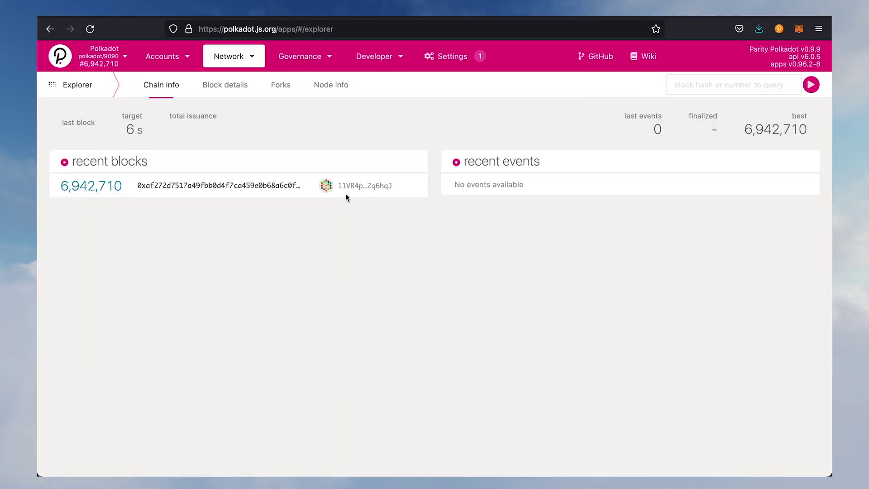
{"action": "left_click", "coordinate": [113, 61]}
{"action": "left_click", "coordinate": [82, 281]}
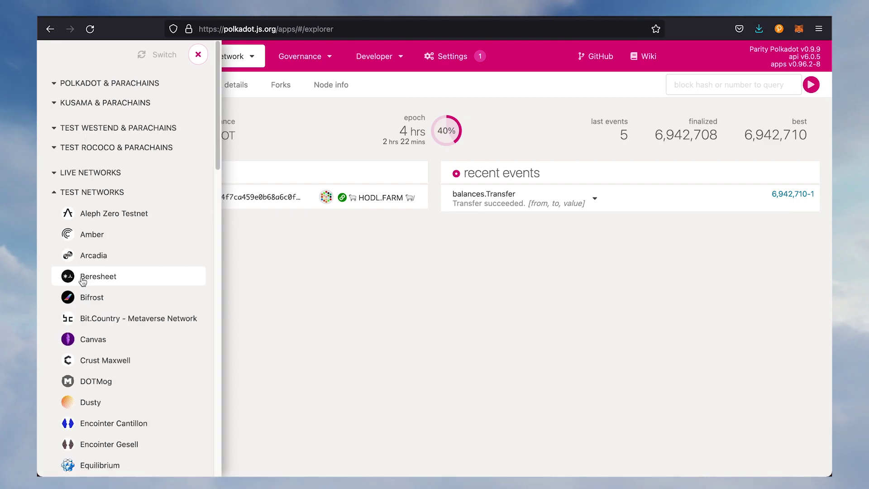
{"action": "scroll", "coordinate": [104, 254], "scroll_direction": "down", "scroll_amount": 10}
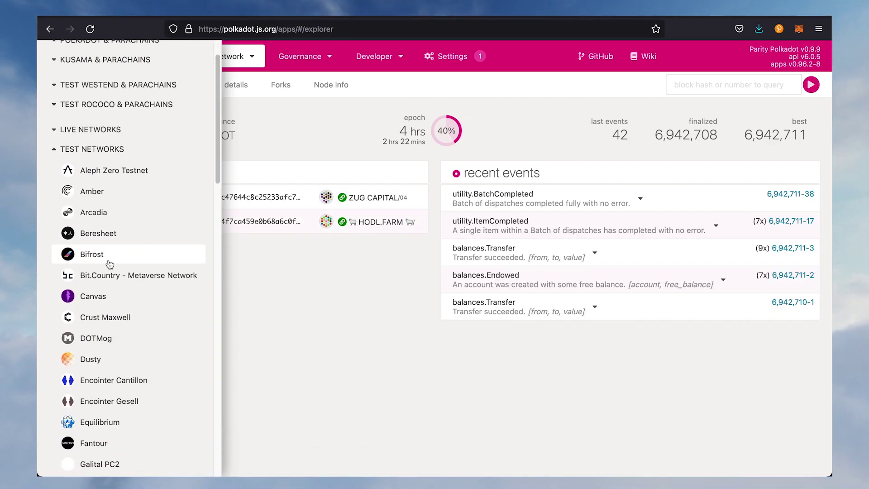
{"action": "scroll", "coordinate": [121, 298], "scroll_direction": "down", "scroll_amount": 15}
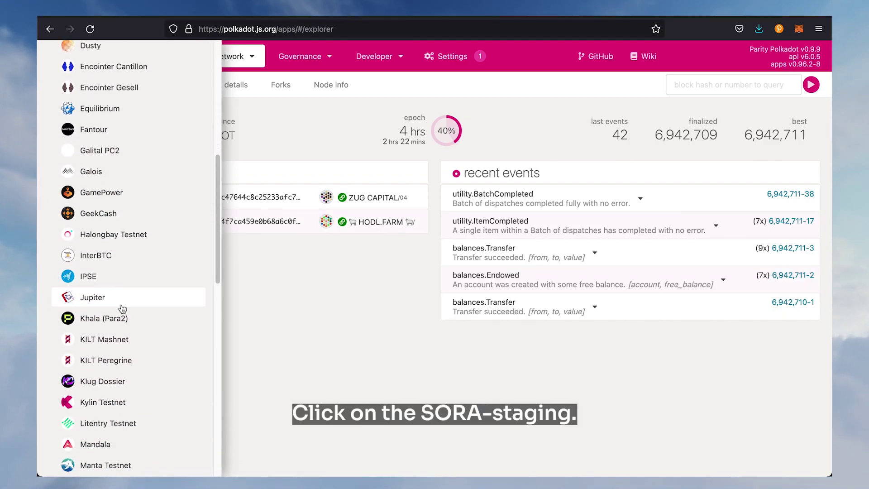
{"action": "scroll", "coordinate": [121, 311], "scroll_direction": "down", "scroll_amount": 6}
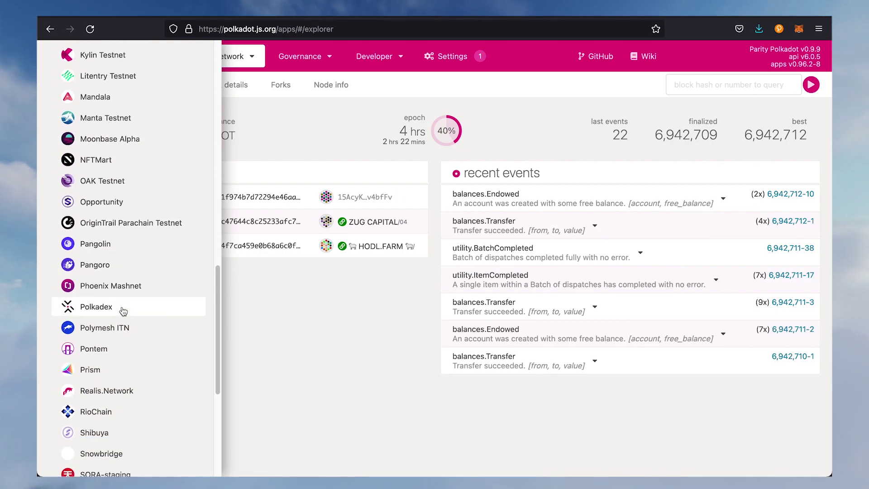
{"action": "left_click", "coordinate": [125, 326]}
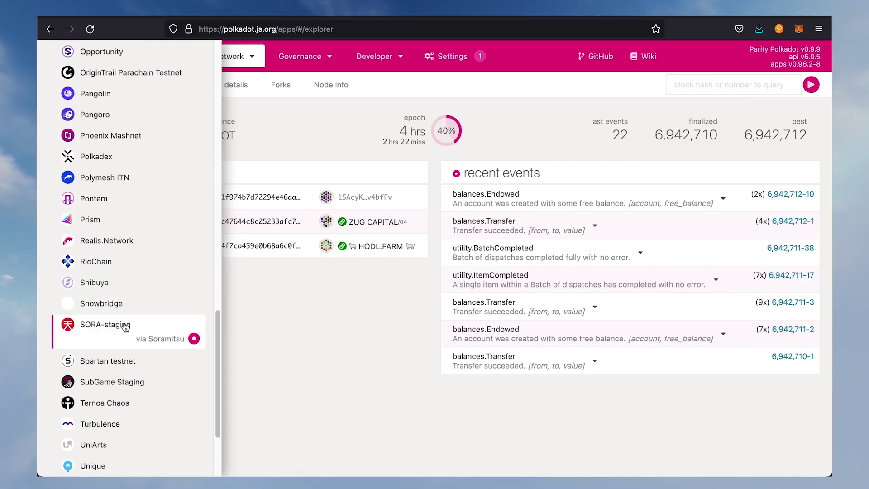
{"action": "scroll", "coordinate": [125, 326], "scroll_direction": "up", "scroll_amount": 20}
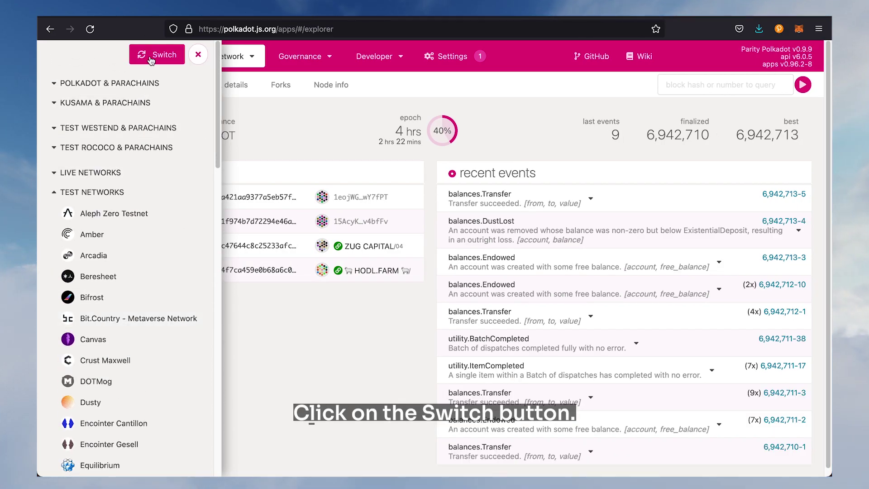
{"action": "left_click", "coordinate": [150, 55]}
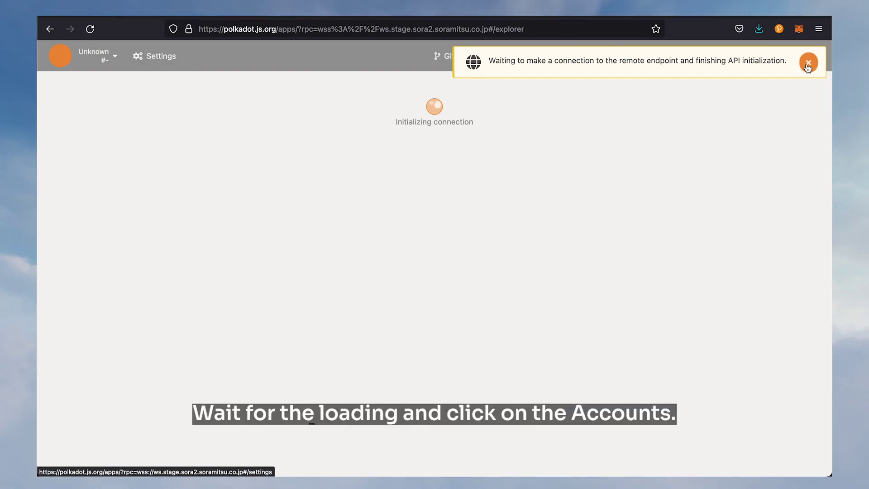
Go to Accounts and begin adding a new account
{"action": "mouse_move", "coordinate": [195, 56]}
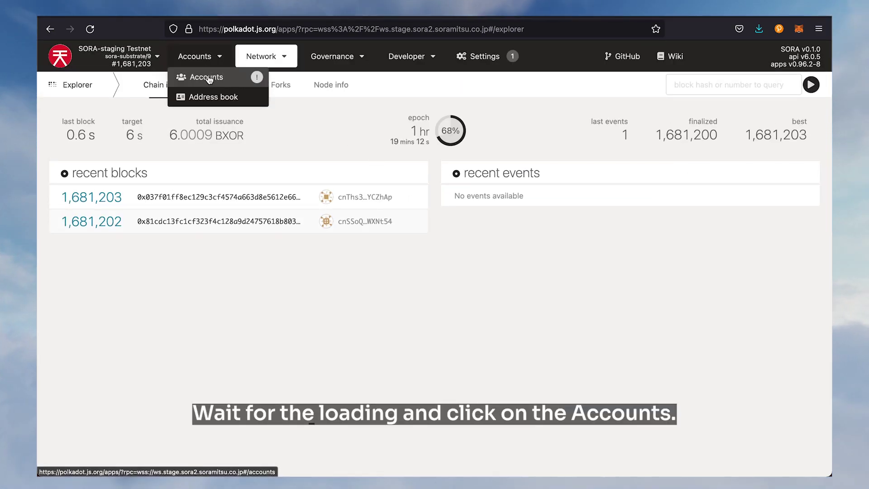
{"action": "left_click", "coordinate": [203, 75]}
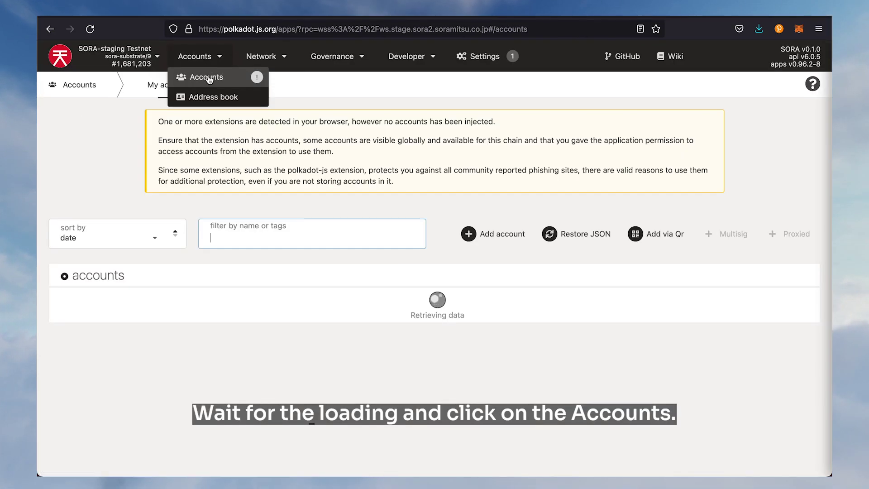
{"action": "left_click", "coordinate": [507, 234]}
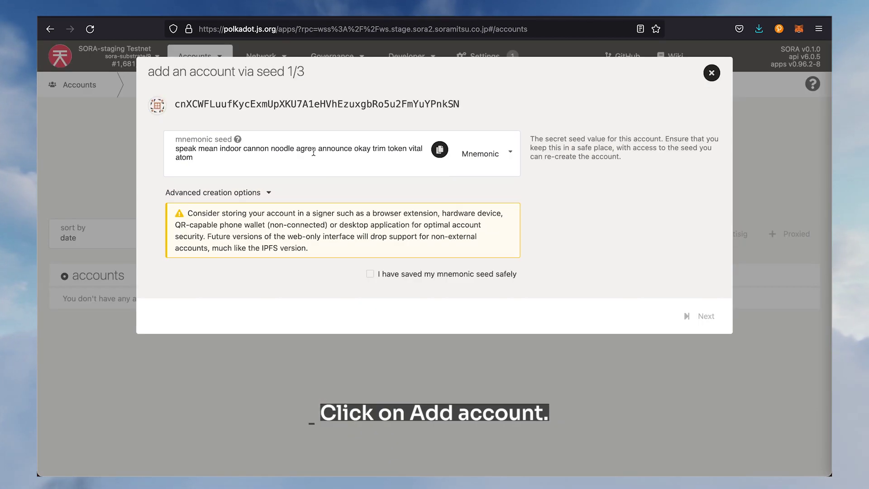
Copy the generated mnemonic seed, tick 'I have saved my mnemonic seed safely' and continue
{"action": "left_click_drag", "start_coordinate": [324, 161], "coordinate": [157, 151]}
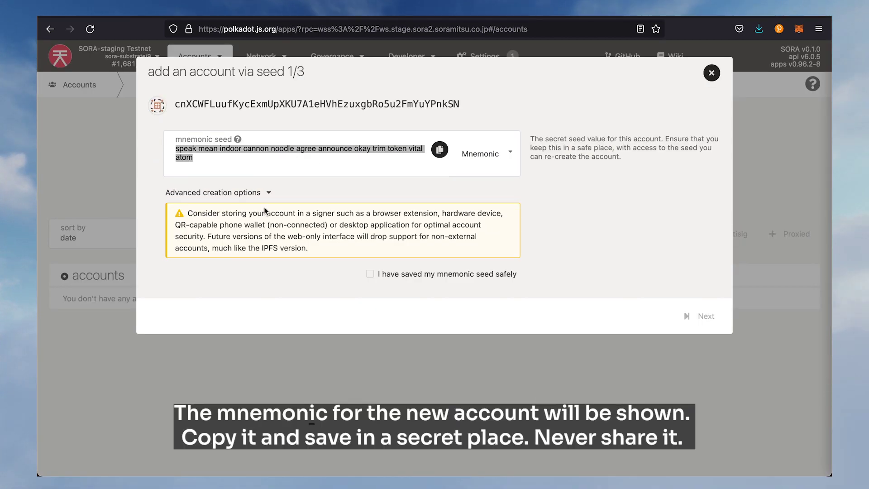
{"action": "left_click", "coordinate": [287, 161]}
{"action": "mouse_move", "coordinate": [237, 138]}
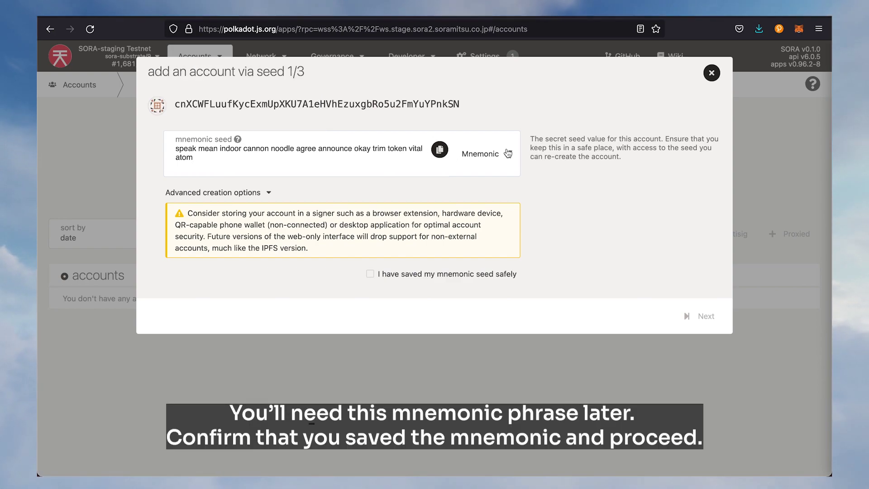
{"action": "left_click", "coordinate": [440, 150]}
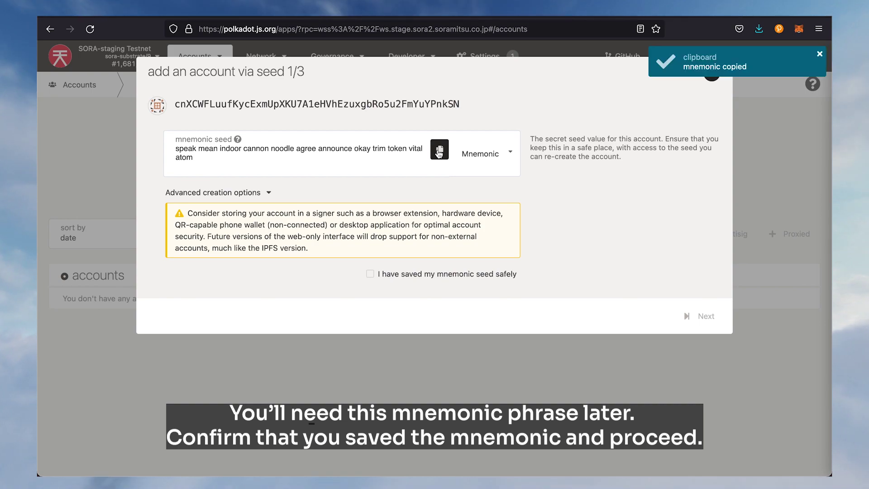
{"action": "left_click", "coordinate": [496, 278]}
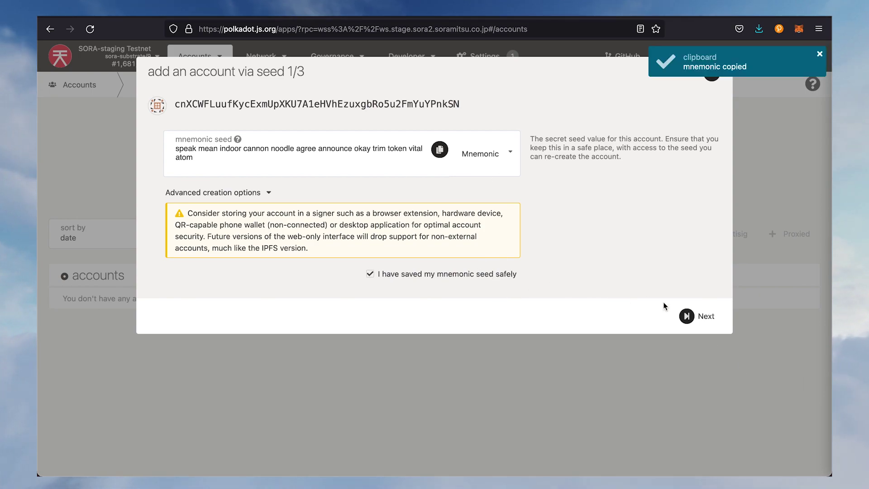
{"action": "left_click", "coordinate": [696, 315]}
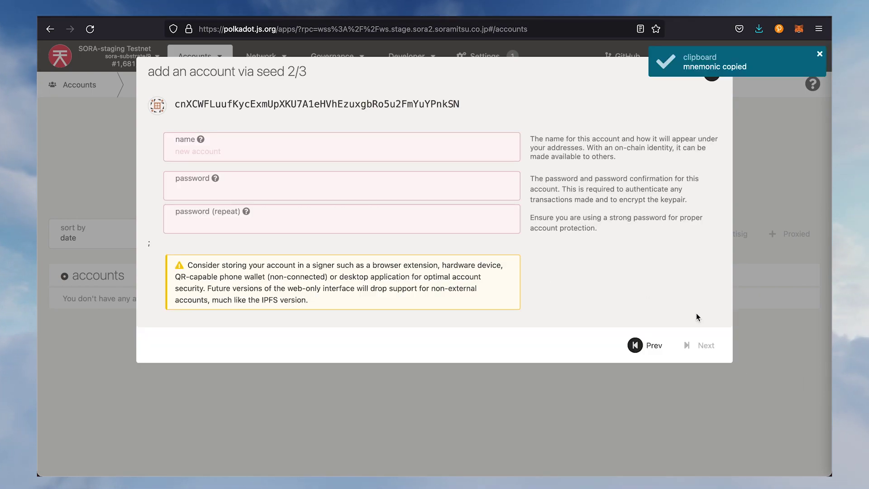
Name the account 'SORA Academy' and enter its password twice
{"action": "left_click", "coordinate": [333, 158]}
{"action": "type", "text": "SORA Academy"}
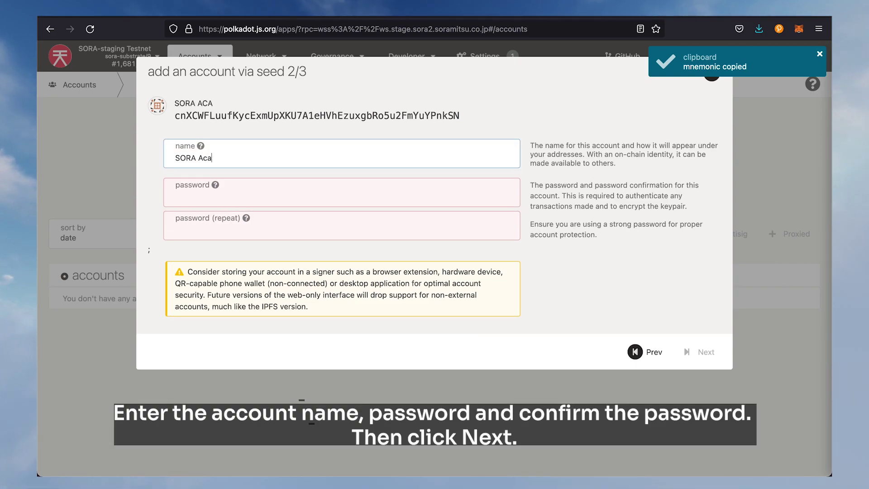
{"action": "key", "text": "Tab"}
{"action": "type", "text": "1234"}
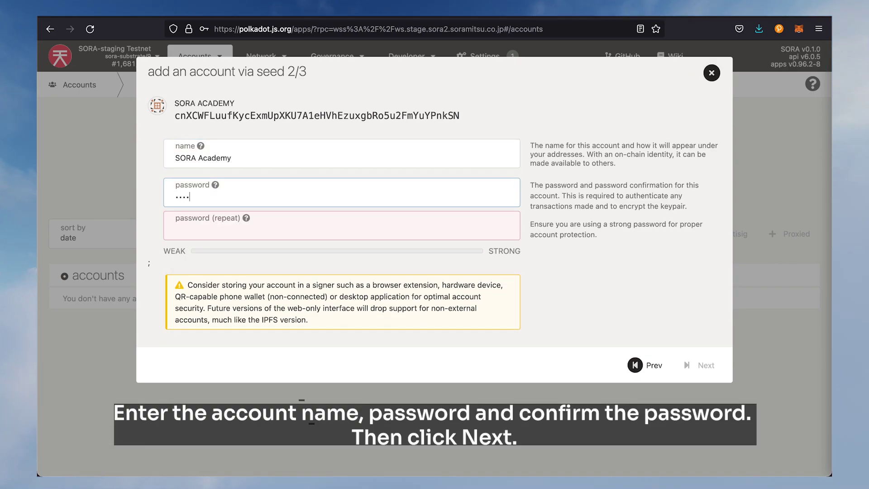
{"action": "key", "text": "Tab"}
{"action": "type", "text": "123456"}
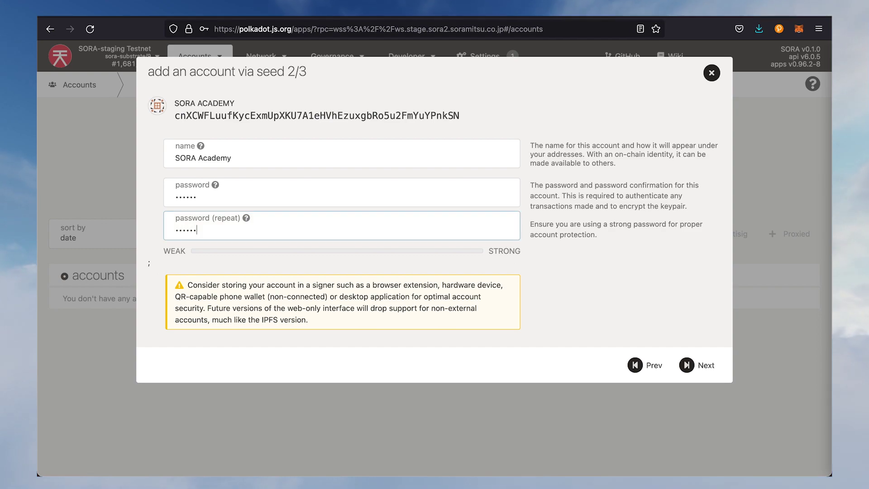
Save the new account and its JSON backup file
{"action": "left_click", "coordinate": [690, 366]}
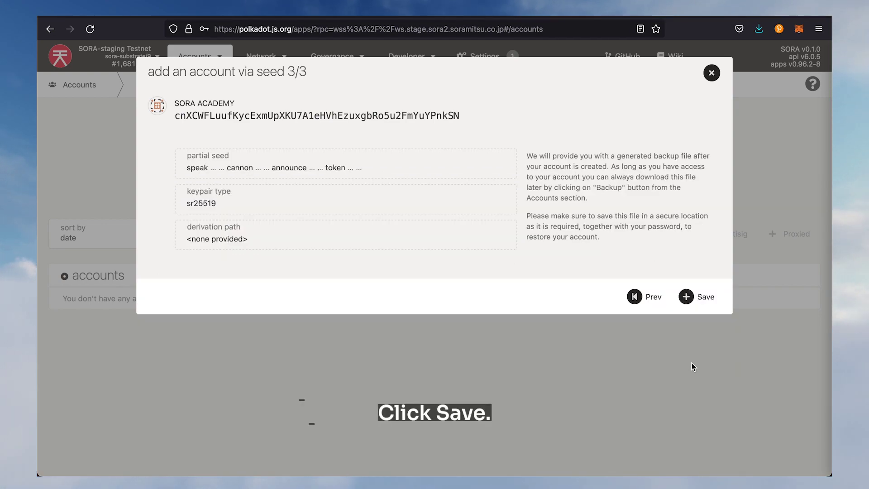
{"action": "left_click", "coordinate": [703, 298]}
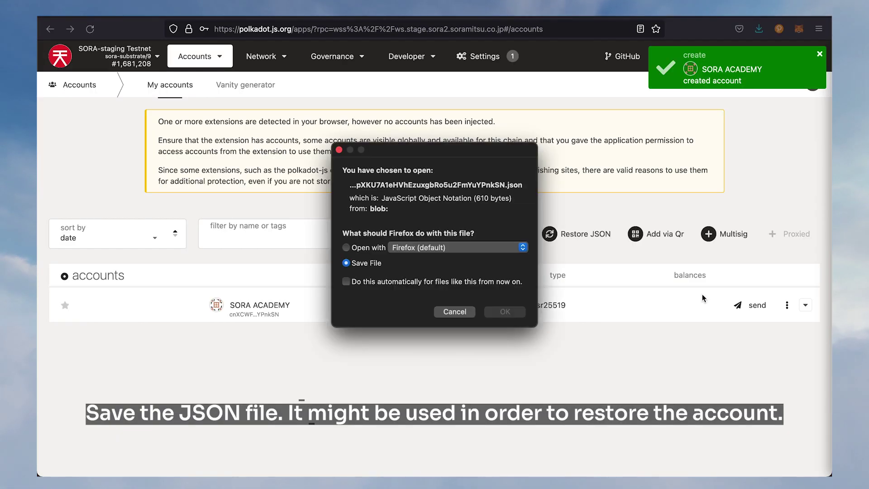
{"action": "left_click", "coordinate": [514, 314]}
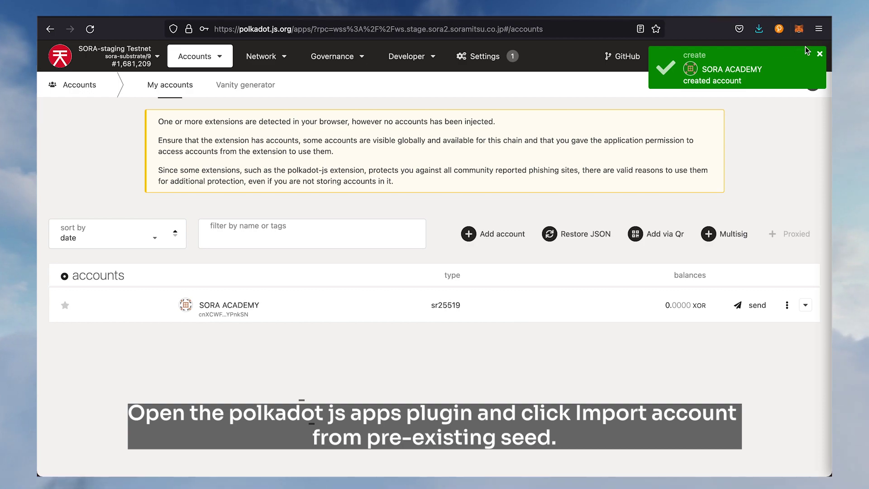
Import an account into the polkadot{.js} extension from the copied mnemonic seed
{"action": "left_click", "coordinate": [820, 55]}
{"action": "left_click", "coordinate": [780, 30]}
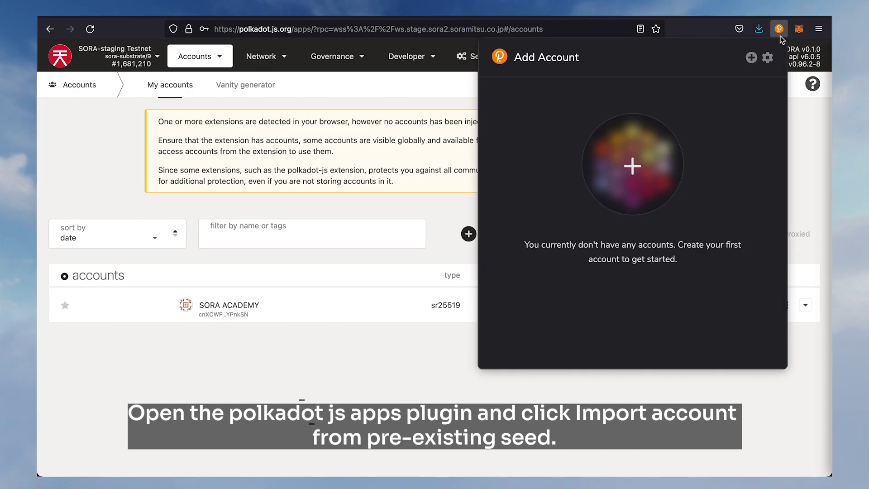
{"action": "left_click", "coordinate": [751, 57]}
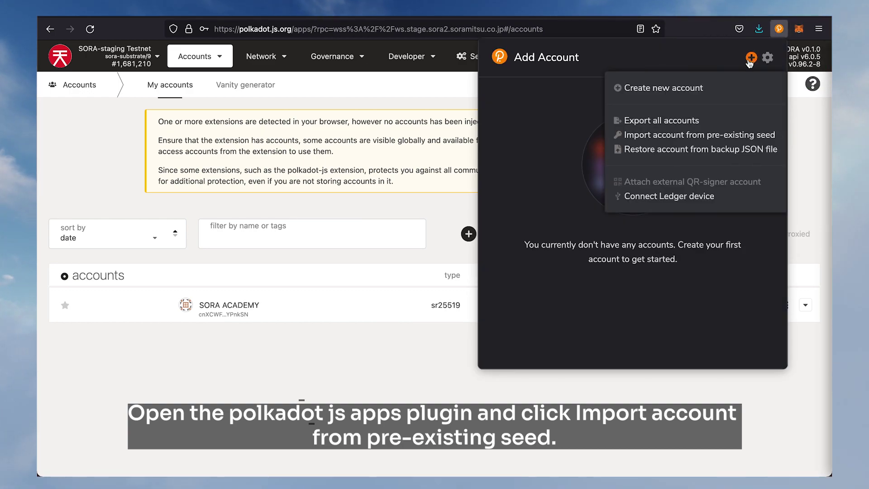
{"action": "left_click", "coordinate": [686, 134]}
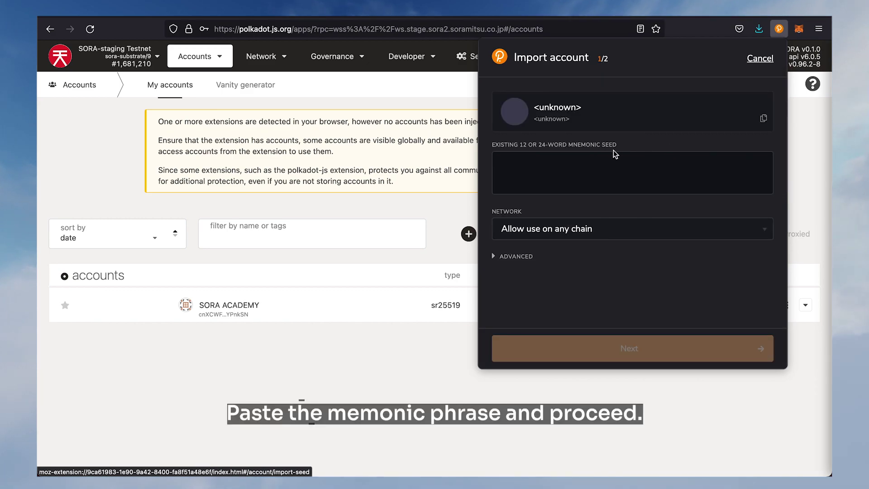
{"action": "key", "text": "ctrl+v"}
{"action": "left_click", "coordinate": [643, 356]}
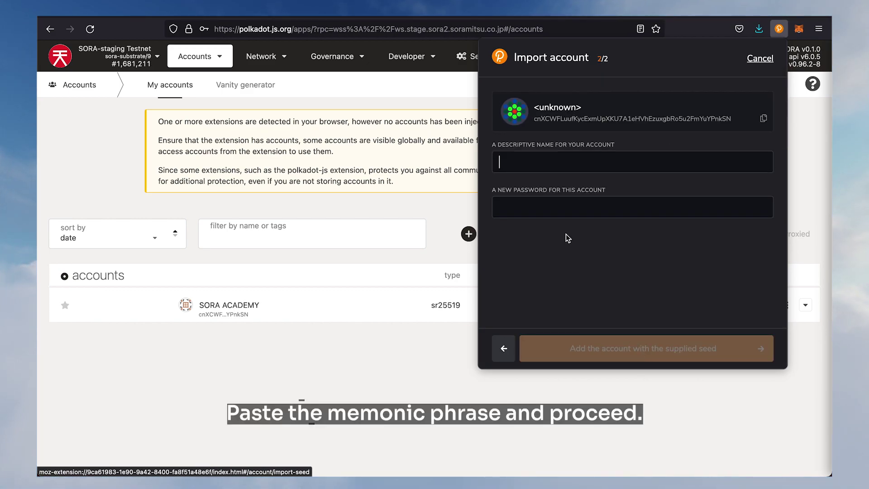
Name the imported account SORA Academy, set its password twice and add it
{"action": "type", "text": "SORA Academy"}
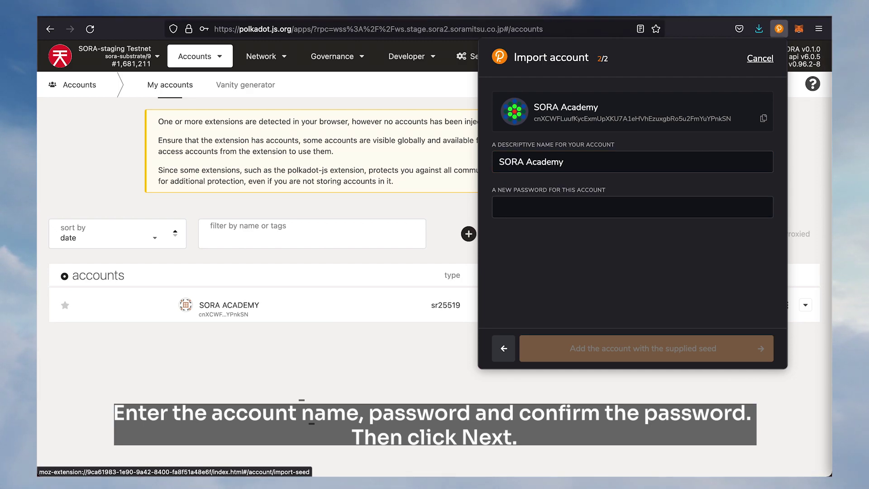
{"action": "left_click", "coordinate": [632, 207]}
{"action": "type", "text": "••••••"}
{"action": "left_click", "coordinate": [633, 252]}
{"action": "type", "text": "•••"}
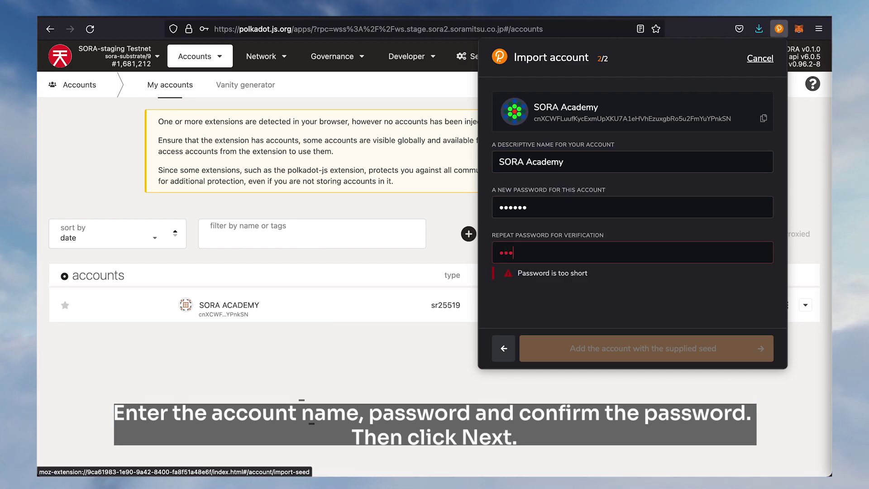
{"action": "type", "text": "•••"}
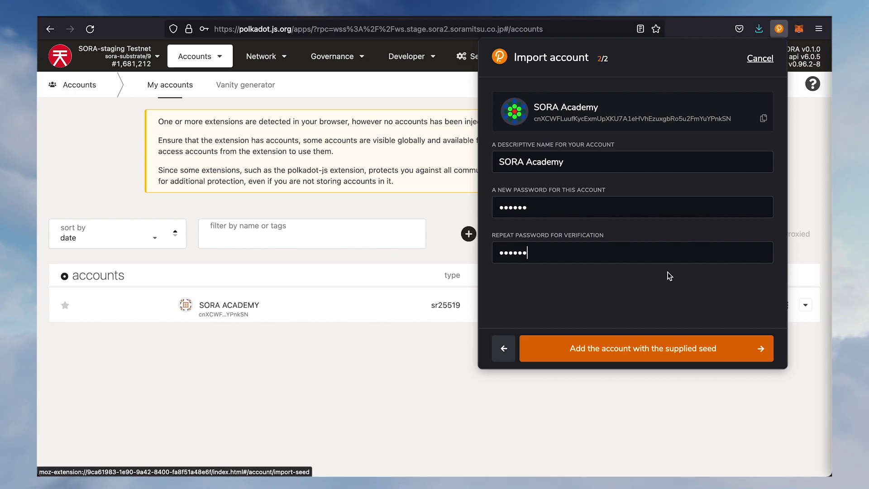
{"action": "left_click", "coordinate": [659, 355]}
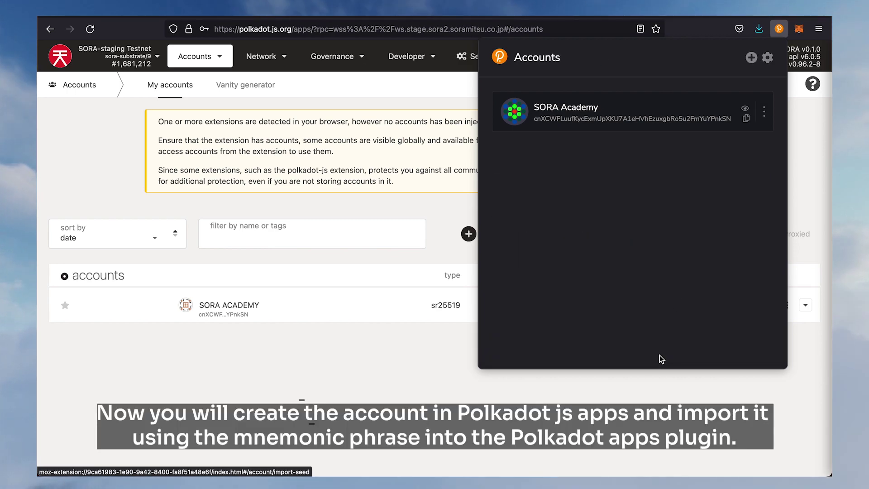
Switch Polkaswap to the SORA Academy account and copy its wallet address
{"action": "left_click", "coordinate": [423, 358]}
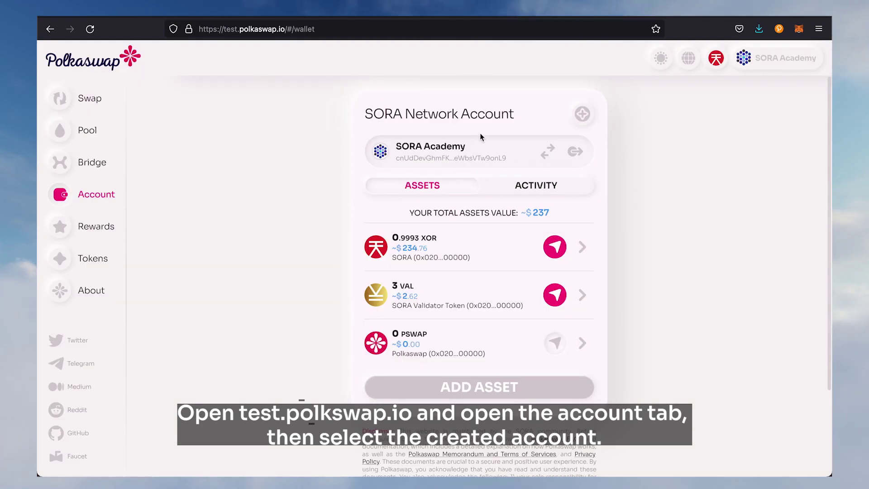
{"action": "left_click", "coordinate": [550, 154]}
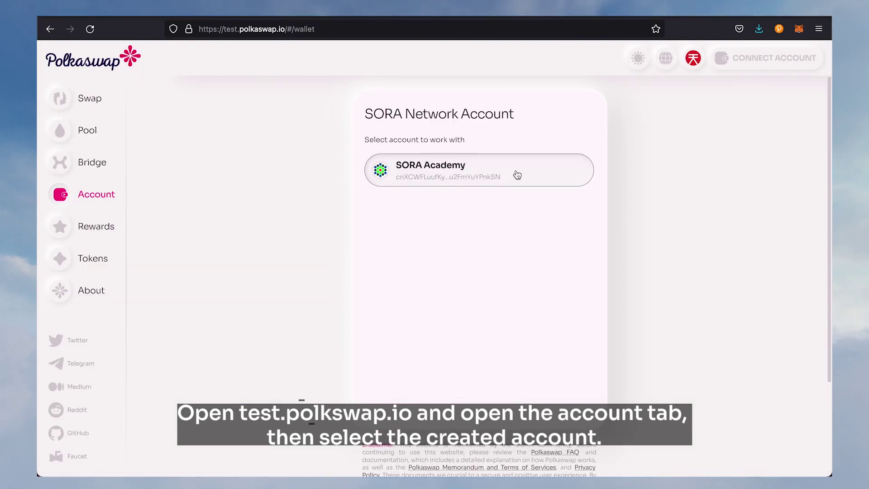
{"action": "left_click", "coordinate": [517, 175]}
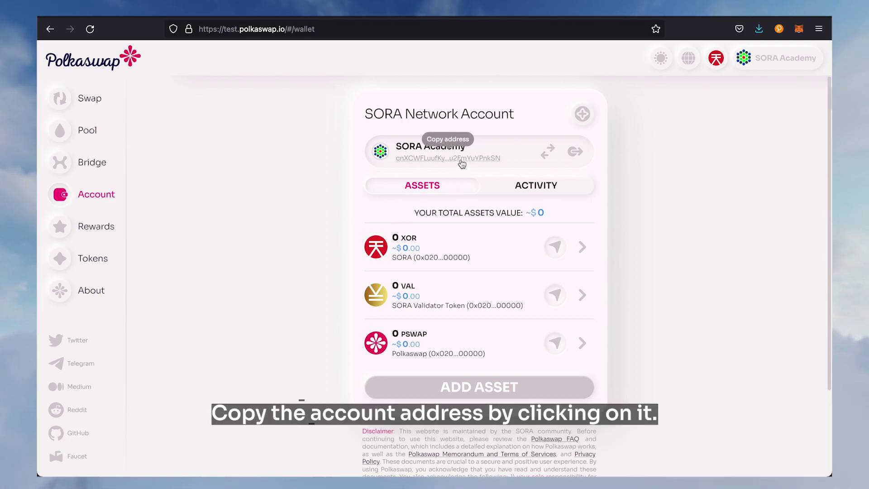
{"action": "left_click", "coordinate": [461, 161]}
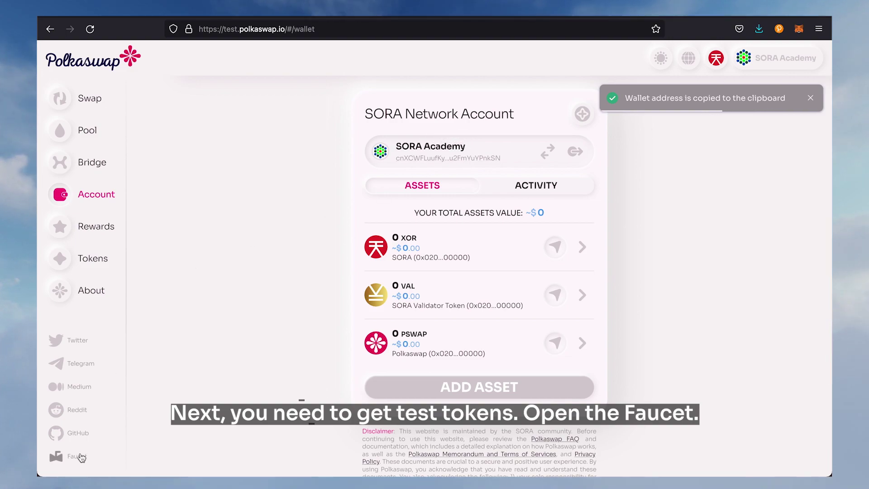
{"action": "left_click", "coordinate": [61, 455]}
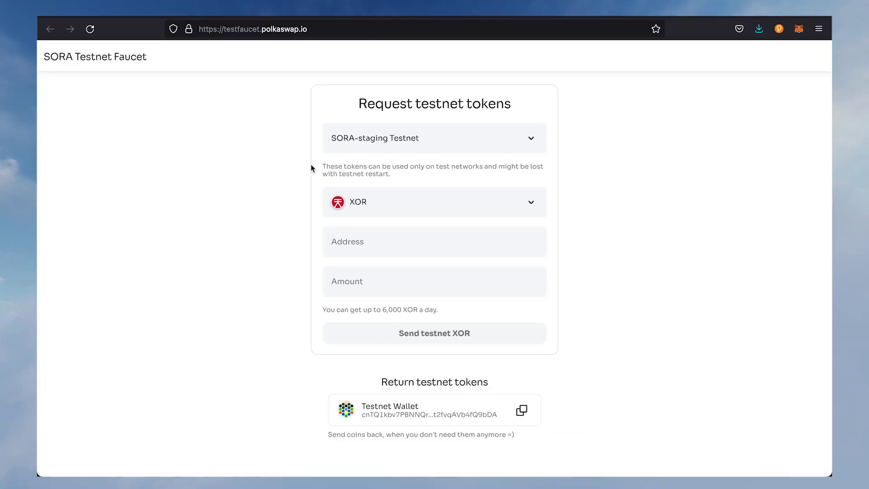
Request 3 test XOR for the pasted SORA Academy address, then set the token to VAL
{"action": "left_click", "coordinate": [357, 241]}
{"action": "right_click", "coordinate": [357, 242]}
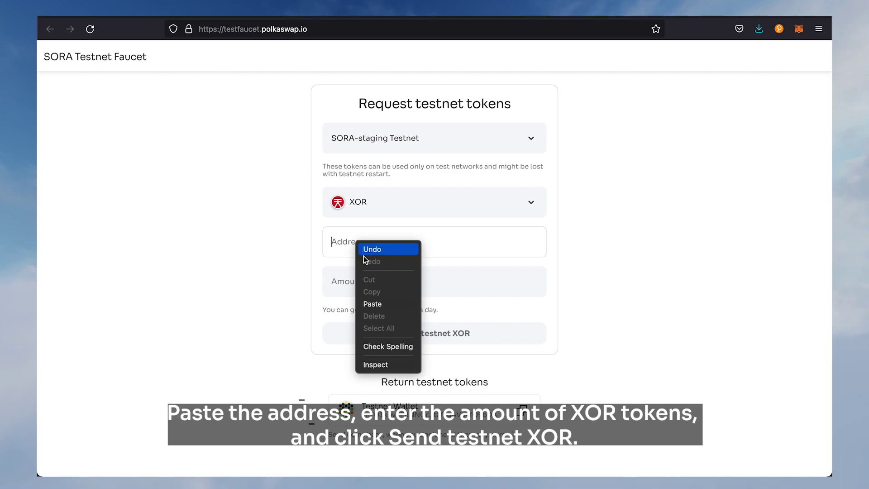
{"action": "left_click", "coordinate": [372, 304]}
{"action": "left_click_drag", "start_coordinate": [369, 246], "coordinate": [305, 245]}
{"action": "left_click", "coordinate": [364, 283]}
{"action": "type", "text": "3"}
{"action": "left_click", "coordinate": [396, 338]}
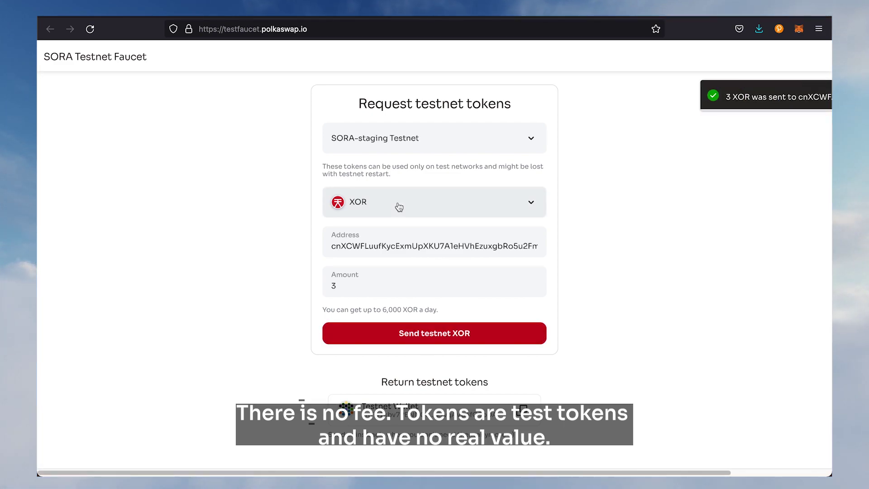
{"action": "left_click", "coordinate": [397, 202]}
{"action": "left_click", "coordinate": [394, 252]}
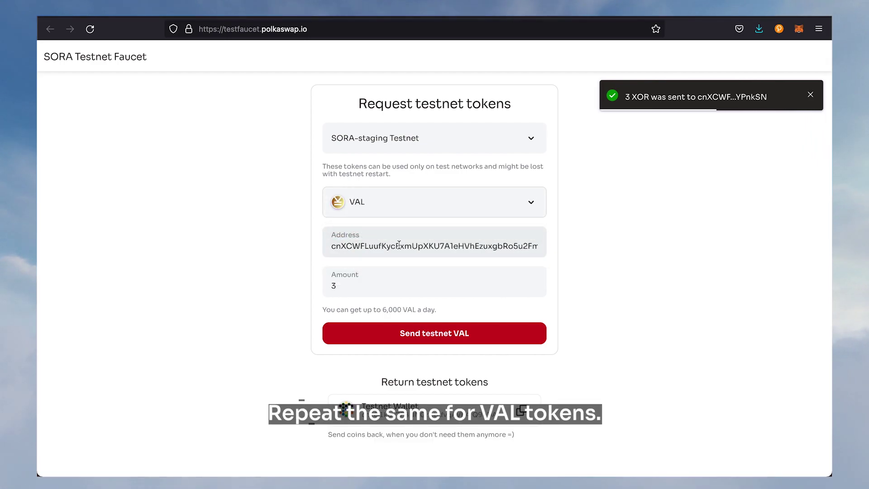
Request 3 test VAL, then check the account shows 3 XOR and 3 VAL
{"action": "left_click", "coordinate": [412, 336]}
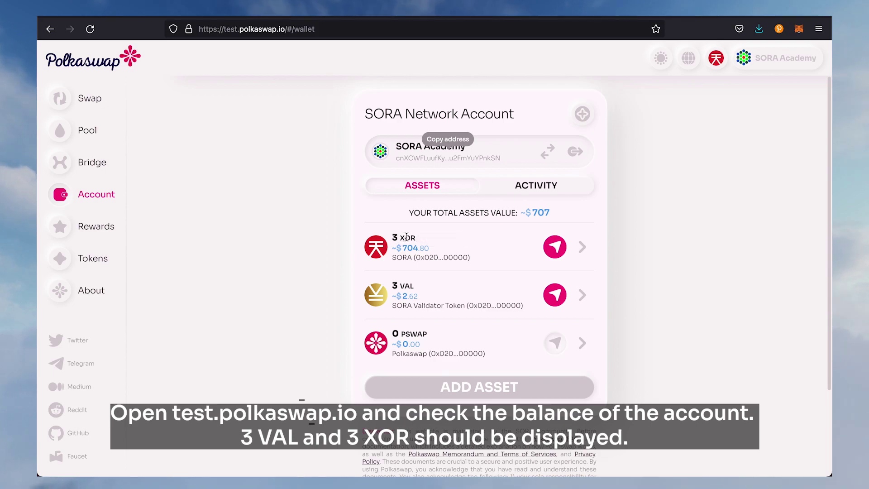
{"action": "left_click_drag", "start_coordinate": [415, 238], "coordinate": [394, 235]}
{"action": "left_click_drag", "start_coordinate": [414, 286], "coordinate": [393, 285]}
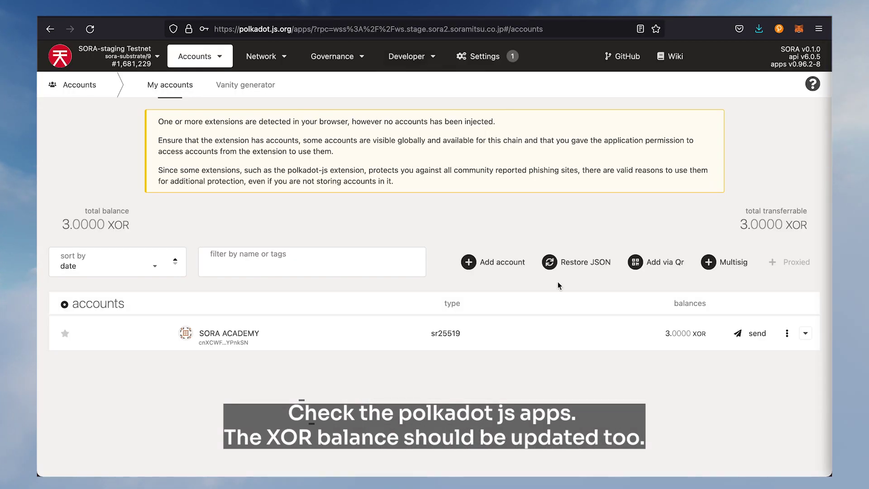
{"action": "left_click_drag", "start_coordinate": [664, 334], "coordinate": [705, 334]}
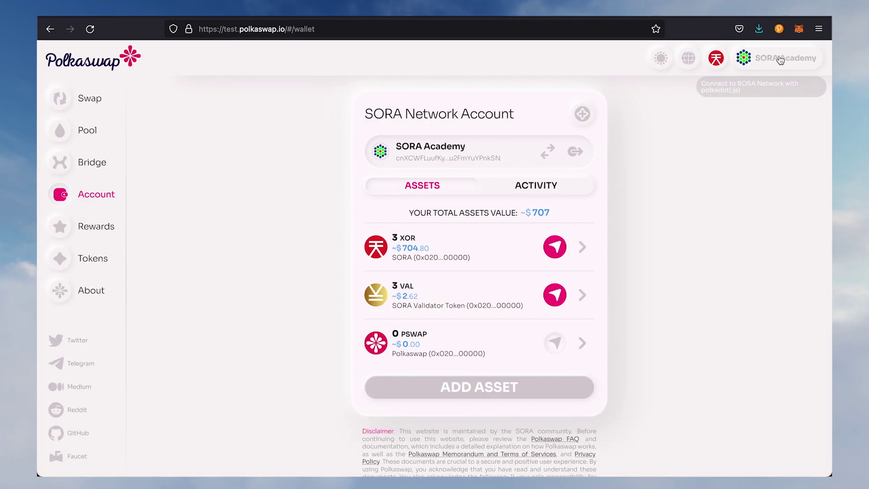
Generate a new account in the extension and confirm its seed is saved
{"action": "left_click", "coordinate": [779, 29]}
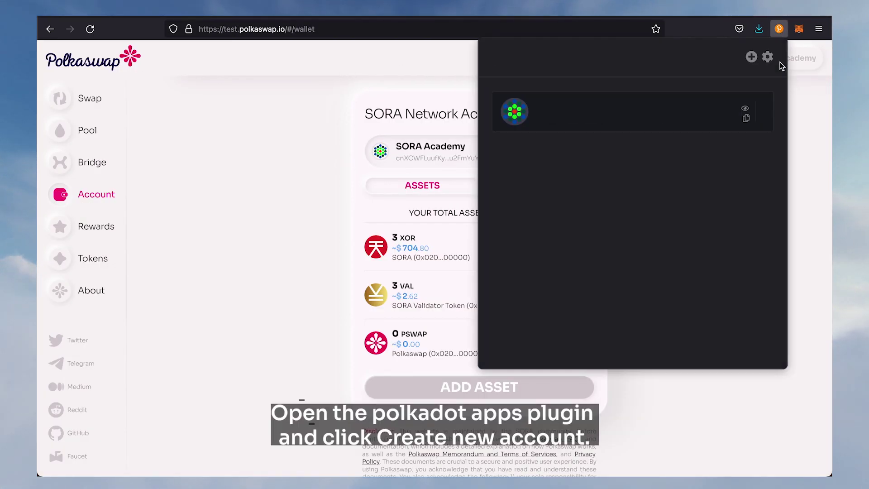
{"action": "left_click", "coordinate": [752, 58]}
{"action": "left_click", "coordinate": [688, 88]}
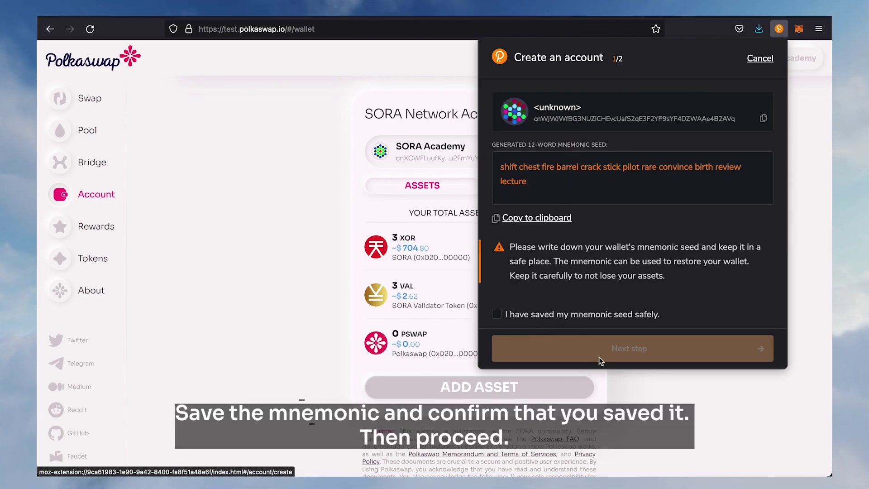
{"action": "left_click", "coordinate": [505, 317]}
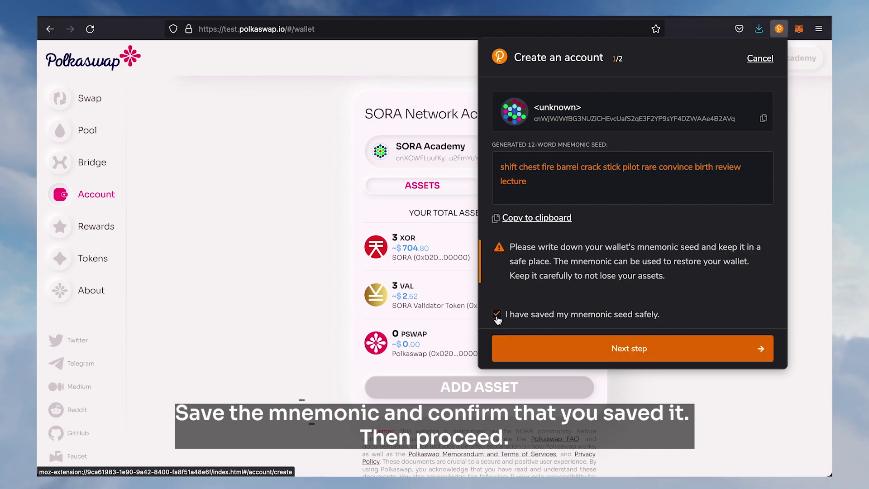
{"action": "left_click", "coordinate": [579, 356]}
Name it SORA Academy 2, set its password twice and add the account
{"action": "left_click", "coordinate": [541, 199]}
{"action": "type", "text": "SORA Academy"}
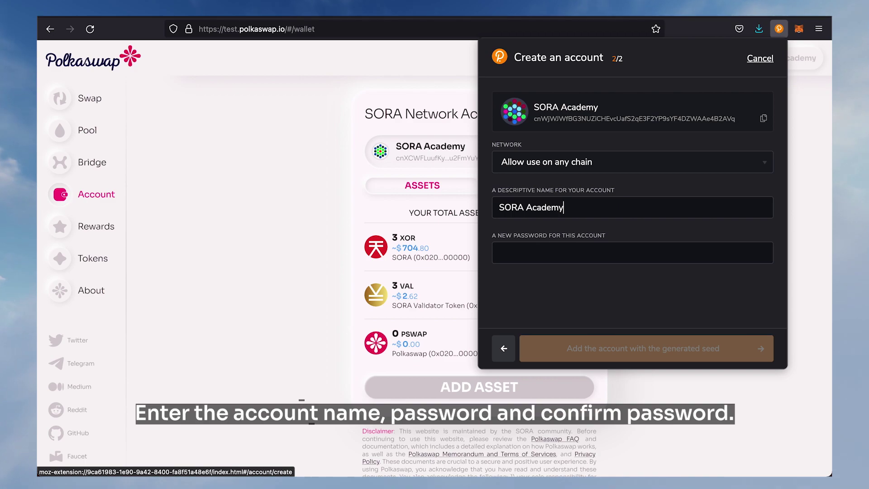
{"action": "key", "text": "Tab"}
{"action": "type", "text": "••••••"}
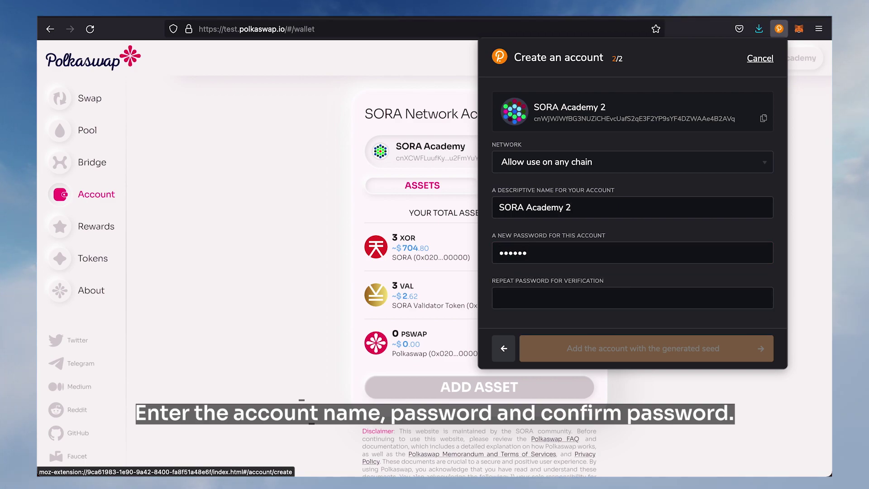
{"action": "key", "text": "Tab"}
{"action": "type", "text": "••••••"}
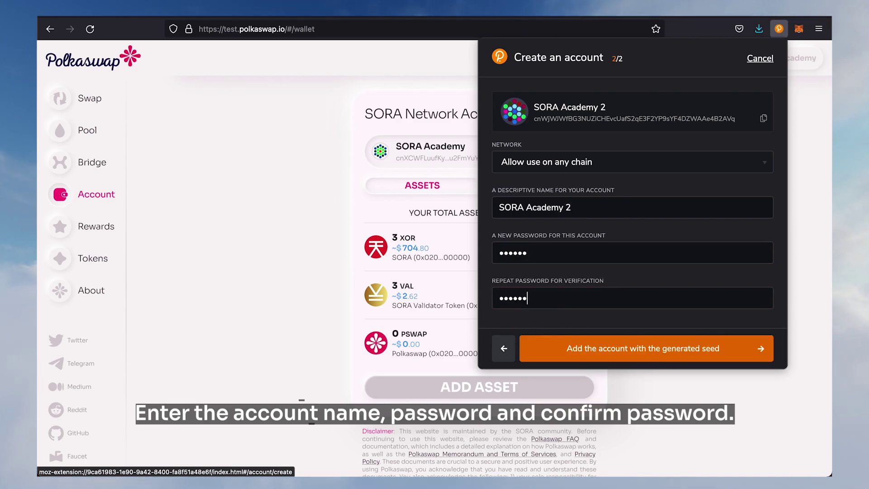
{"action": "left_click", "coordinate": [622, 352]}
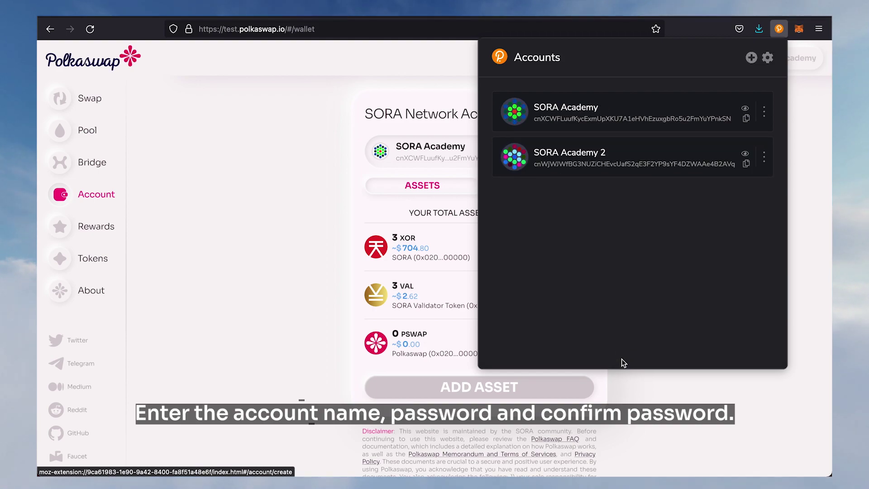
{"action": "left_click", "coordinate": [276, 129]}
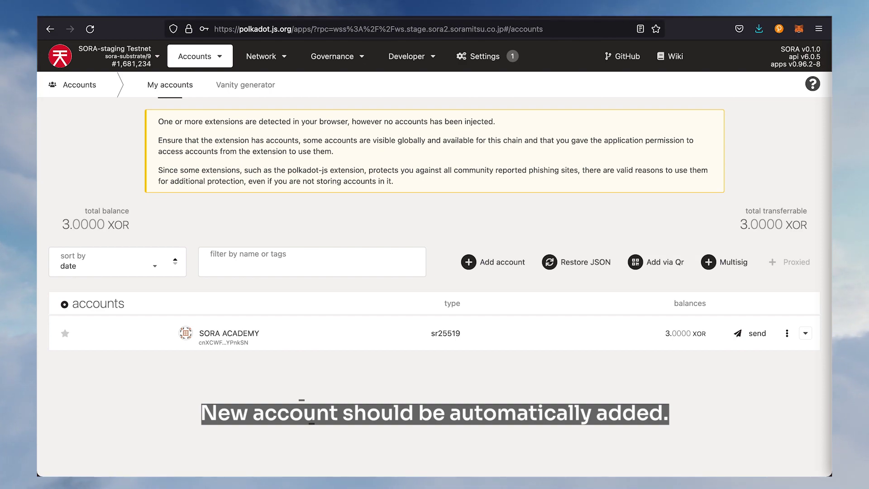
Reload the polkadot.js Apps Accounts page
{"action": "left_click", "coordinate": [90, 29]}
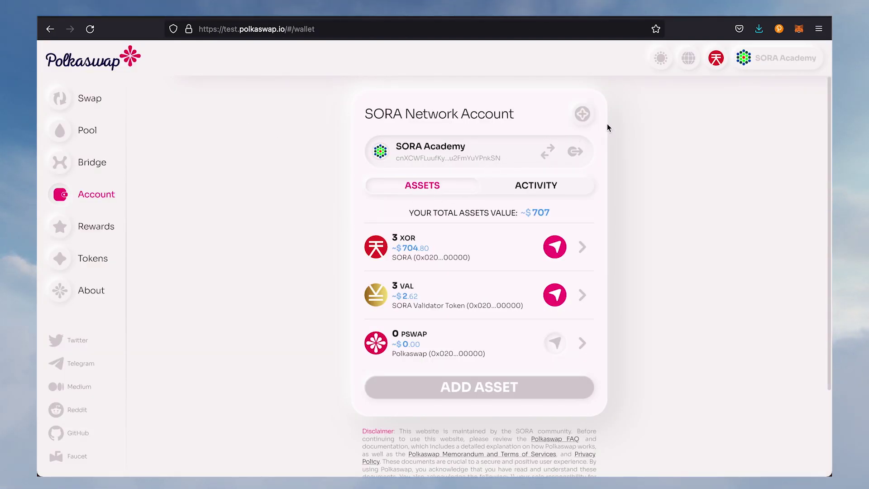
Copy SORA Academy 2's address and enter it as the XOR transfer recipient
{"action": "left_click", "coordinate": [779, 29]}
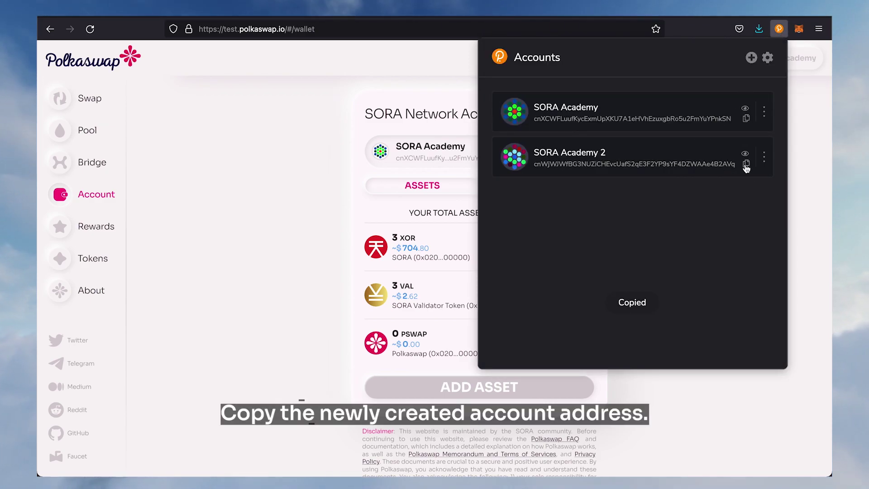
{"action": "left_click", "coordinate": [335, 195]}
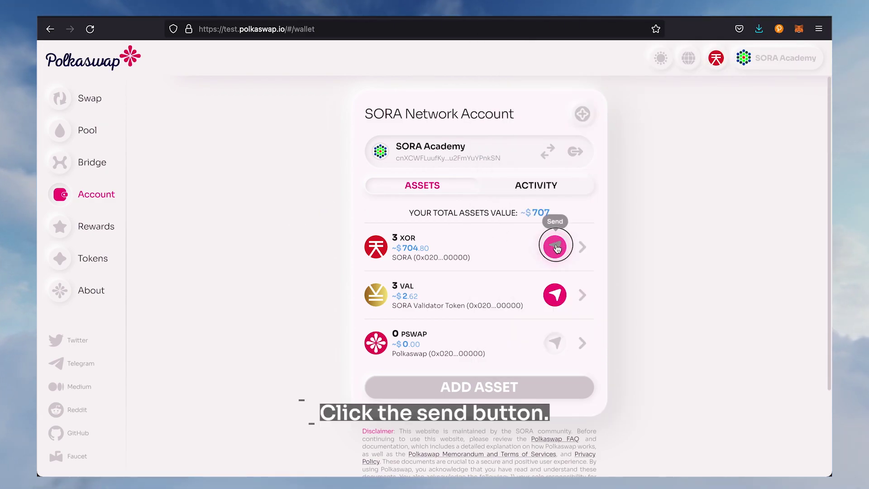
{"action": "left_click", "coordinate": [555, 242]}
{"action": "left_click", "coordinate": [402, 149]}
{"action": "key", "text": "super+v"}
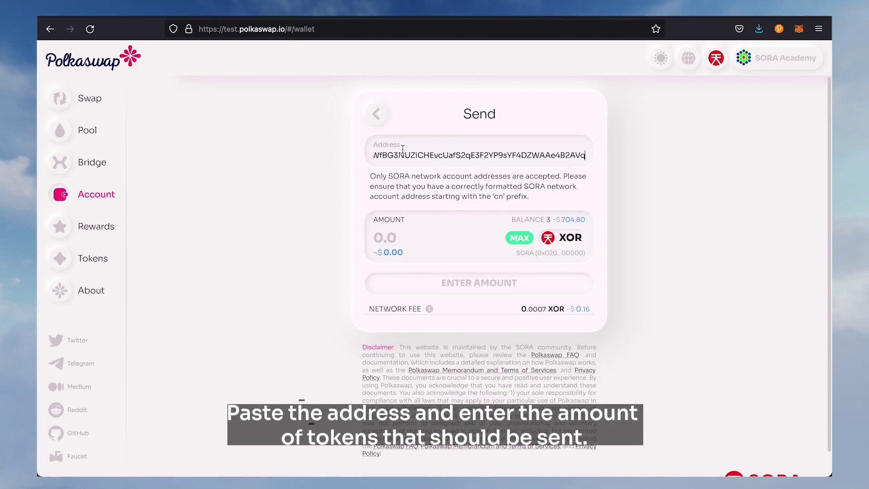
{"action": "double_click", "coordinate": [370, 154]}
{"action": "key", "text": "BackSpace"}
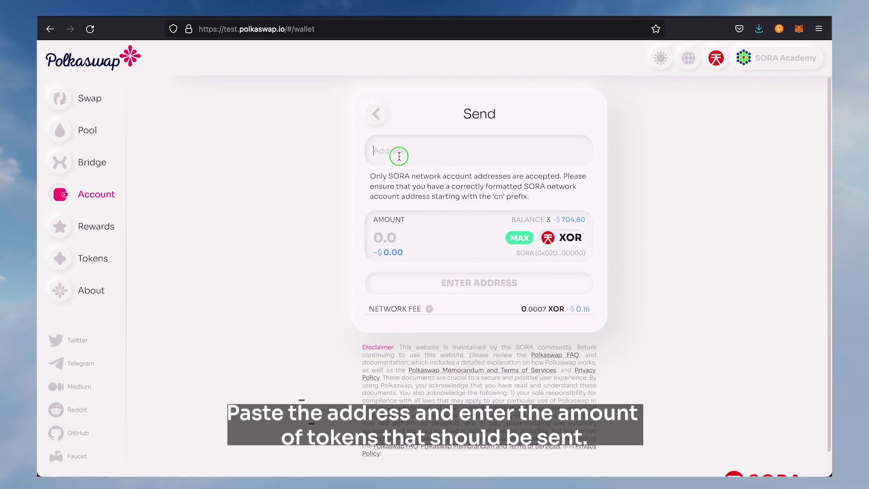
{"action": "right_click", "coordinate": [401, 155]}
{"action": "left_click", "coordinate": [416, 217]}
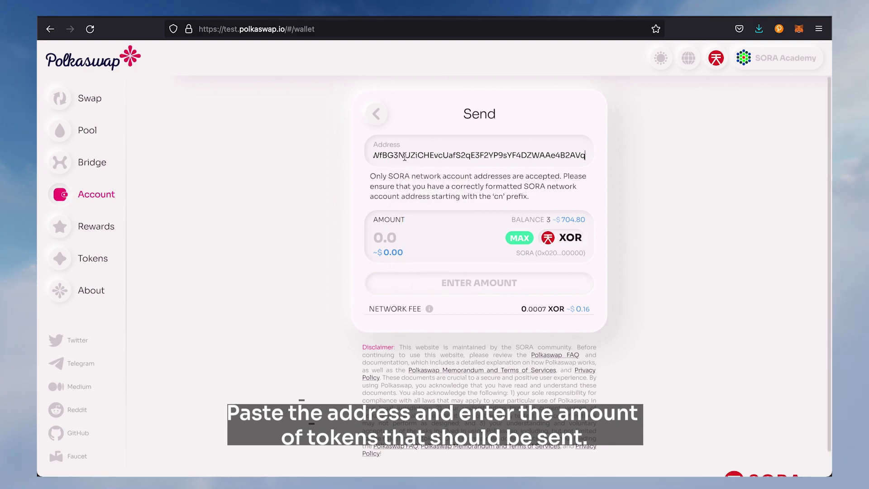
{"action": "left_click_drag", "start_coordinate": [444, 154], "coordinate": [345, 150]}
Send 1 XOR and sign it with the password, leaving 1.9993 XOR
{"action": "left_click", "coordinate": [401, 238]}
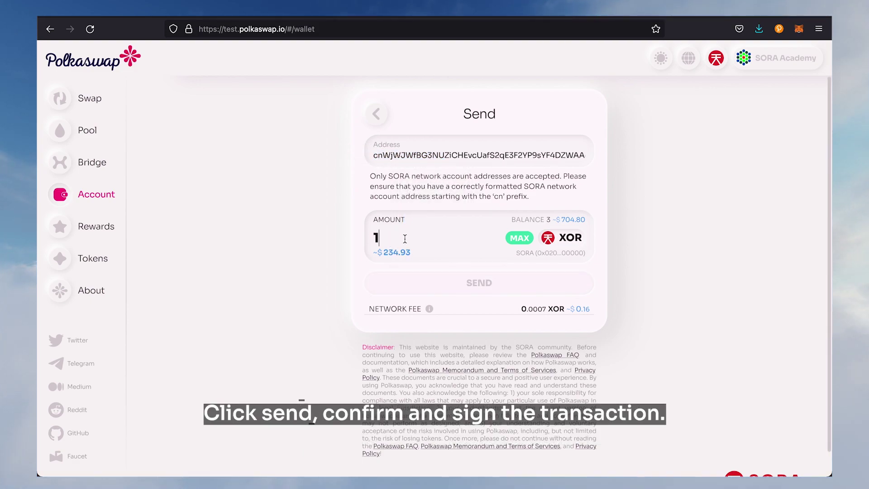
{"action": "type", "text": "1"}
{"action": "left_click", "coordinate": [466, 283]}
{"action": "left_click", "coordinate": [465, 229]}
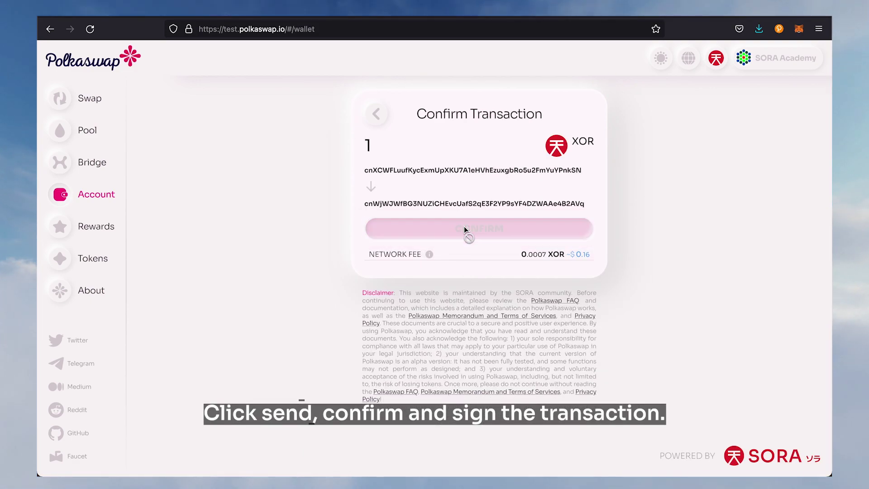
{"action": "type", "text": "•"}
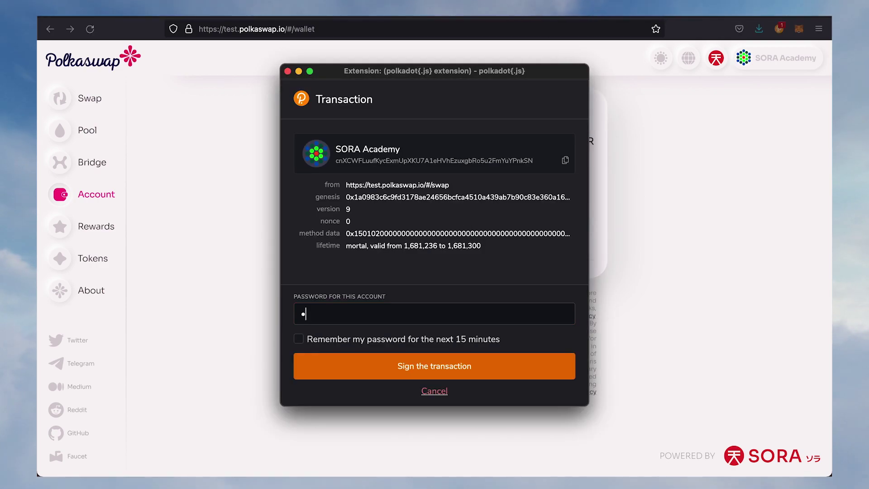
{"action": "type", "text": "••••"}
{"action": "key", "text": "Return"}
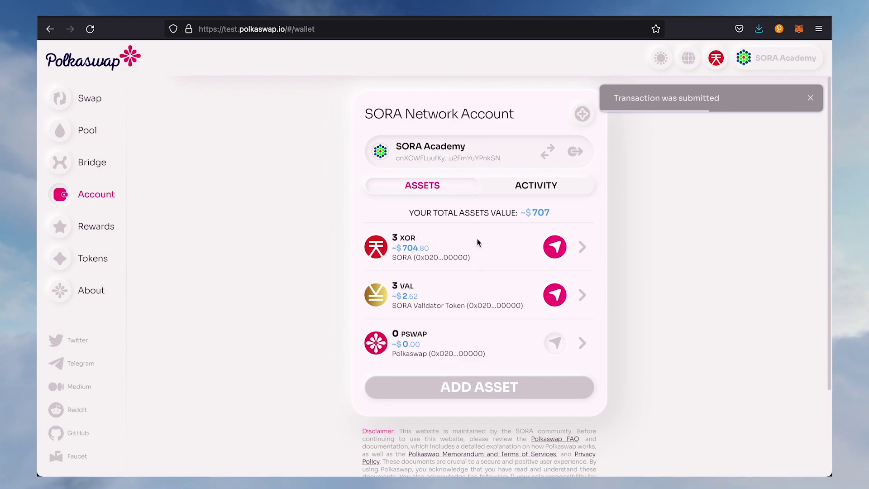
{"action": "left_click_drag", "start_coordinate": [478, 242], "coordinate": [396, 242]}
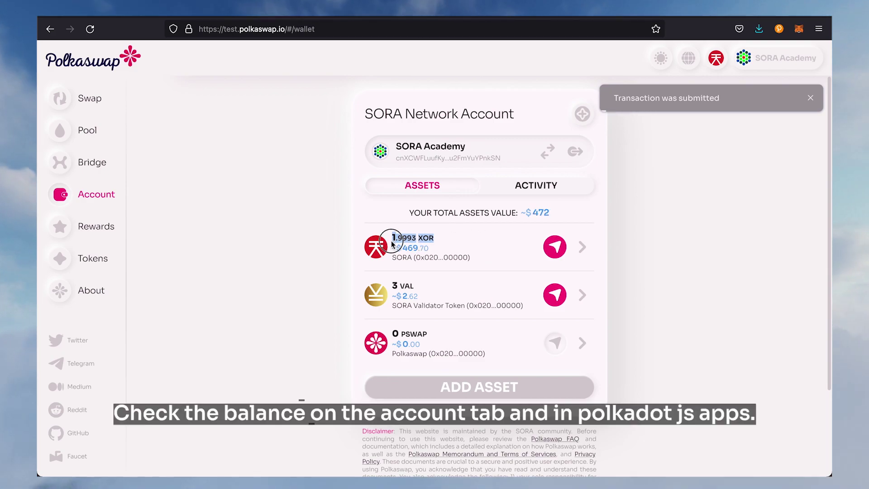
Switch the Polkaswap wallet from SORA Academy to the SORA Academy 2 account
{"action": "left_click", "coordinate": [463, 244]}
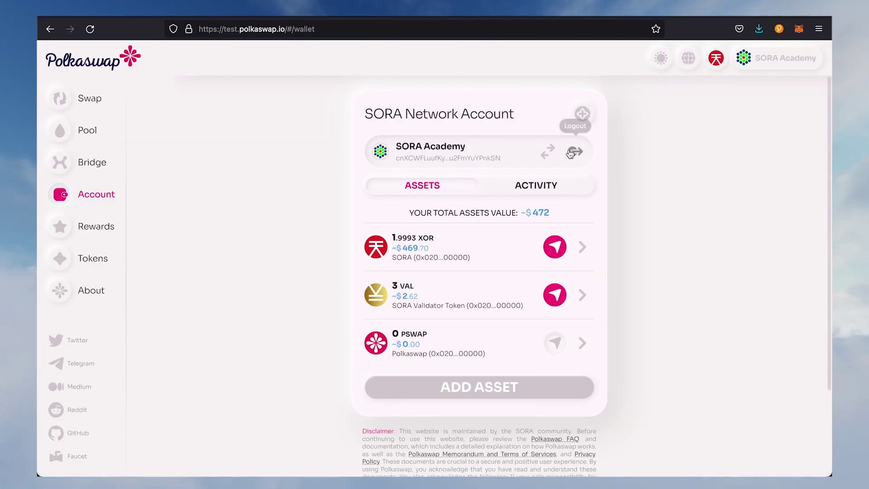
{"action": "left_click", "coordinate": [550, 151]}
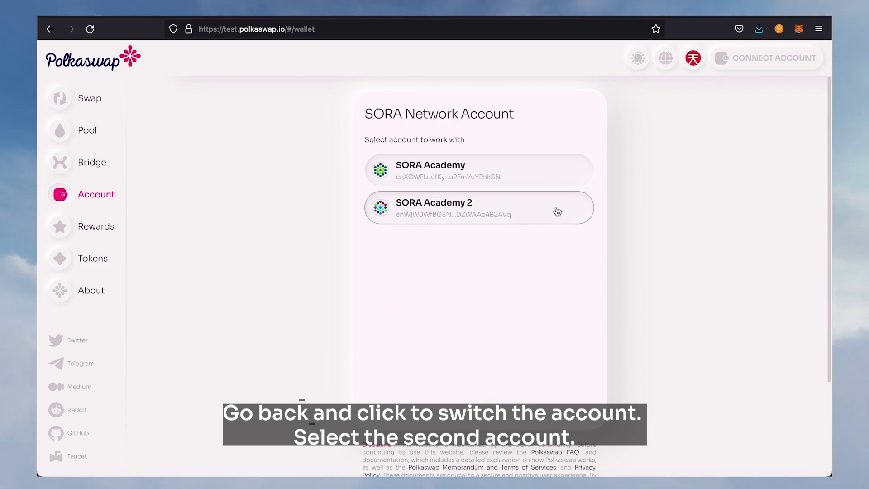
{"action": "left_click", "coordinate": [558, 212]}
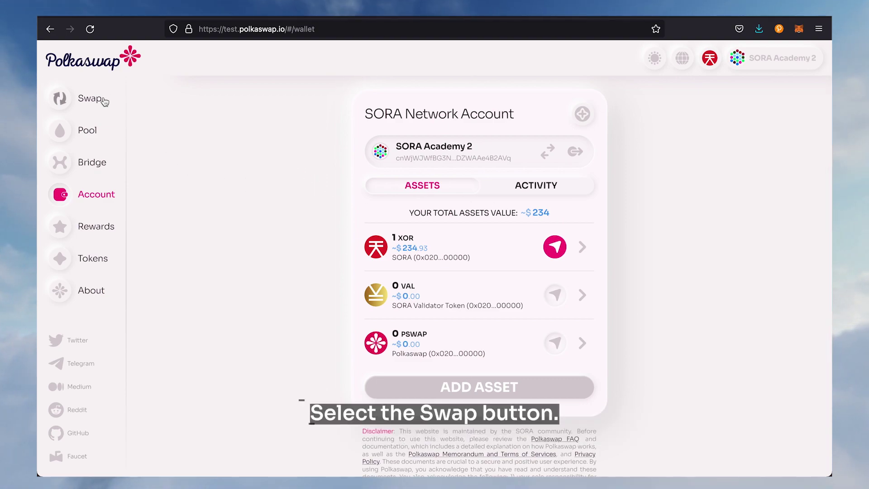
On the swap page, choose VAL as the token to receive
{"action": "left_click", "coordinate": [102, 98]}
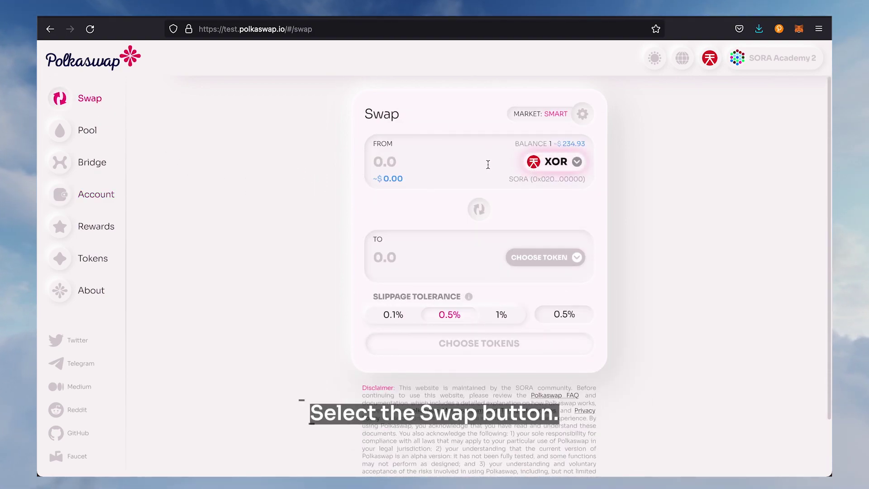
{"action": "left_click", "coordinate": [574, 257]}
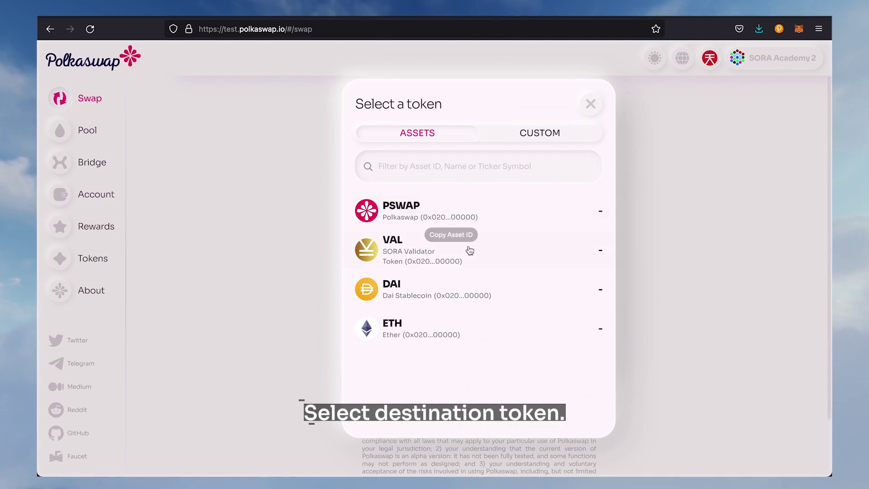
{"action": "left_click", "coordinate": [469, 250]}
Swap 0.5 XOR for about 1.2615414 VAL, confirming and signing with the extension password
{"action": "type", "text": "0"}
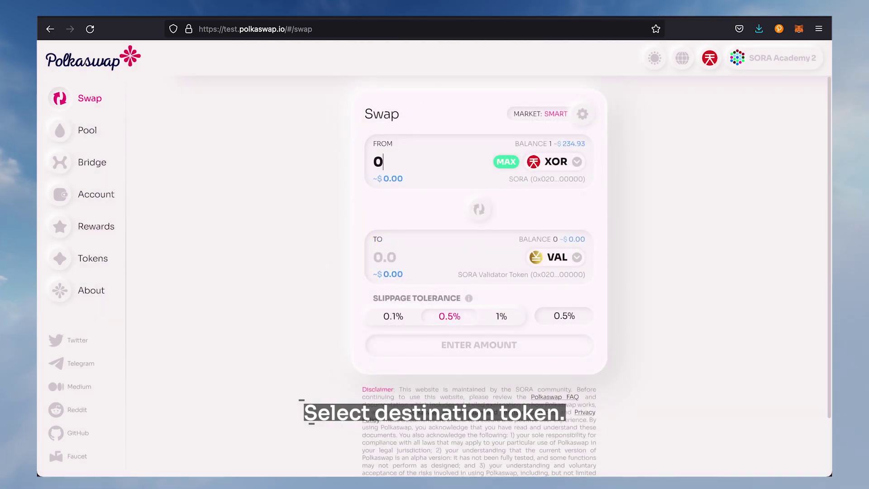
{"action": "type", "text": ".5"}
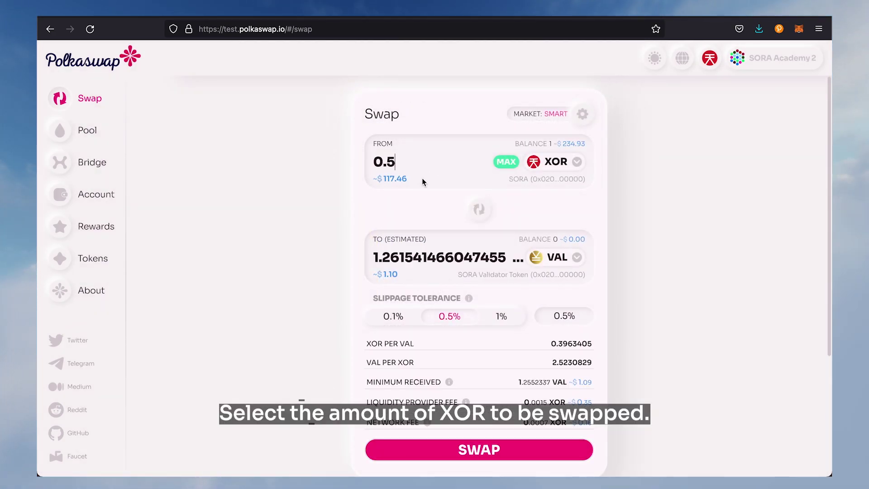
{"action": "scroll", "coordinate": [461, 273], "scroll_direction": "down", "scroll_amount": 1}
{"action": "mouse_move", "coordinate": [470, 281]}
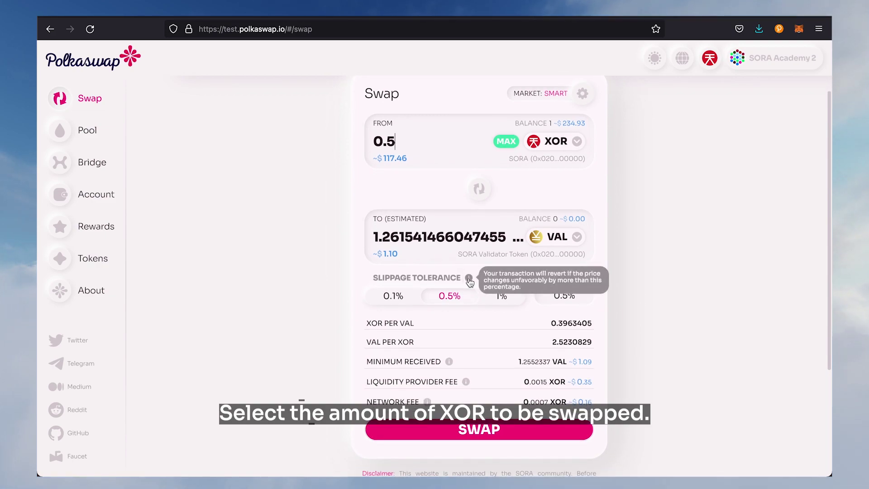
{"action": "mouse_move", "coordinate": [447, 364]}
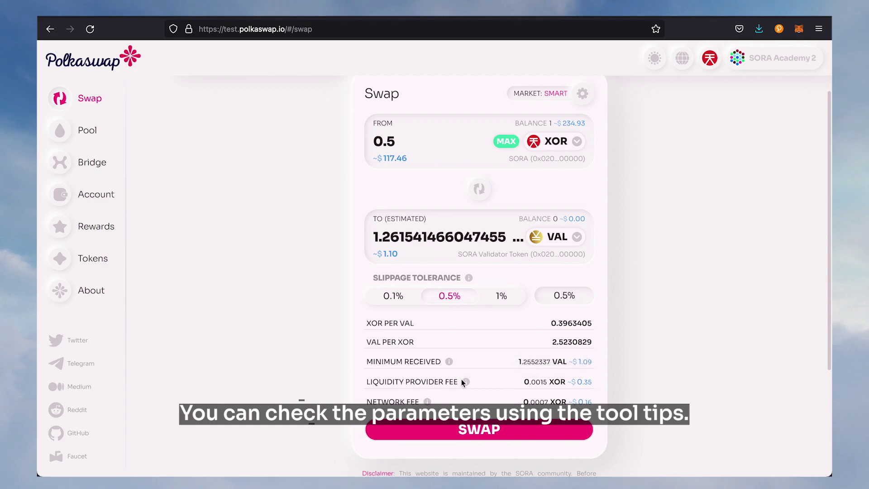
{"action": "mouse_move", "coordinate": [466, 383]}
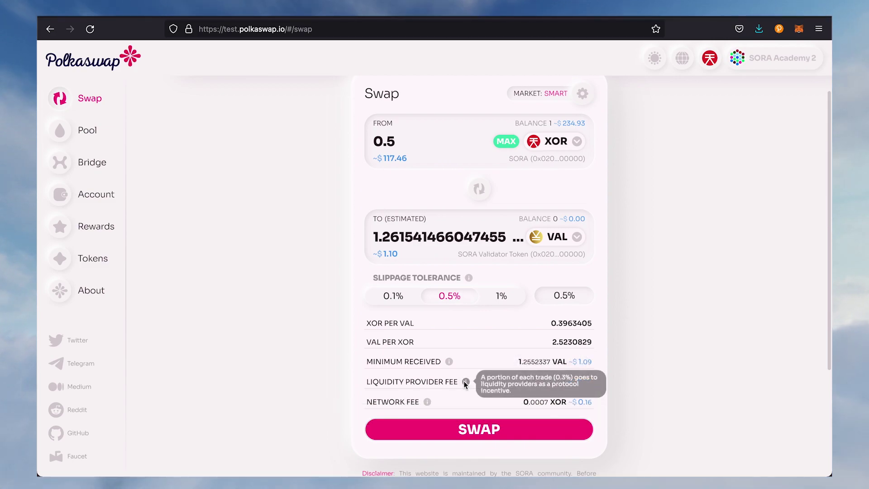
{"action": "mouse_move", "coordinate": [427, 401]}
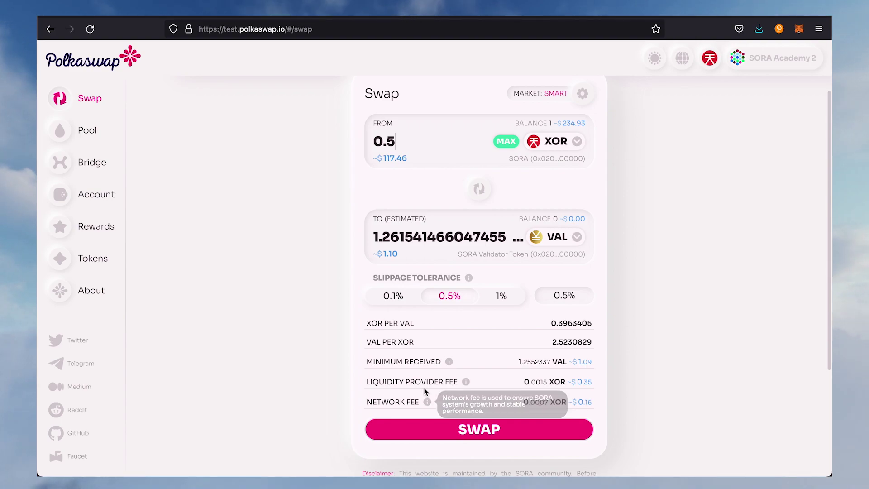
{"action": "scroll", "coordinate": [453, 398], "scroll_direction": "down", "scroll_amount": 1}
{"action": "left_click", "coordinate": [478, 410]}
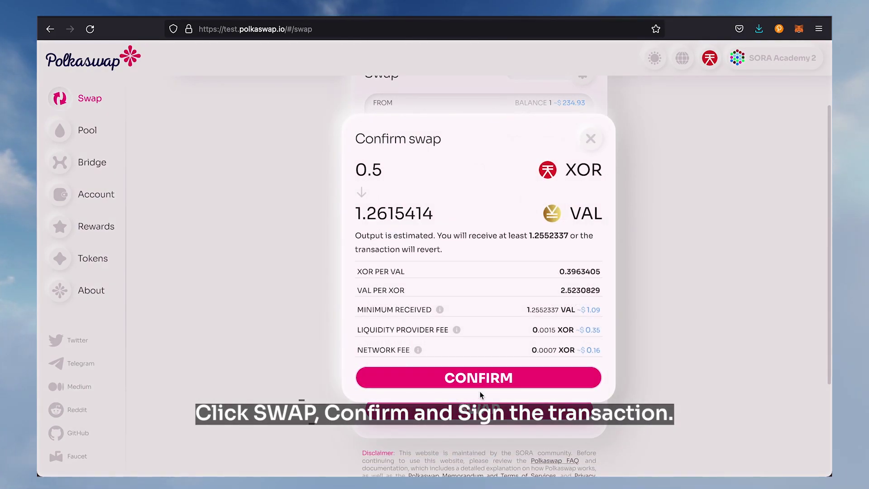
{"action": "left_click", "coordinate": [480, 378]}
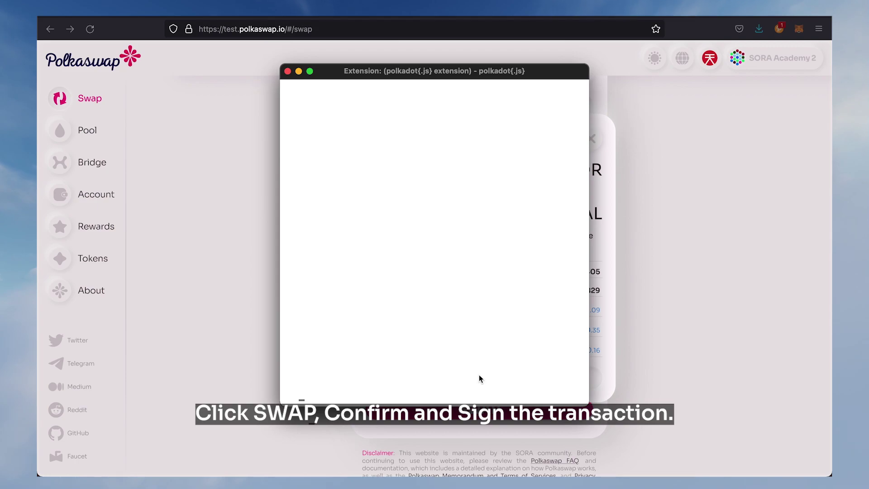
{"action": "type", "text": "a******"}
{"action": "key", "text": "Return"}
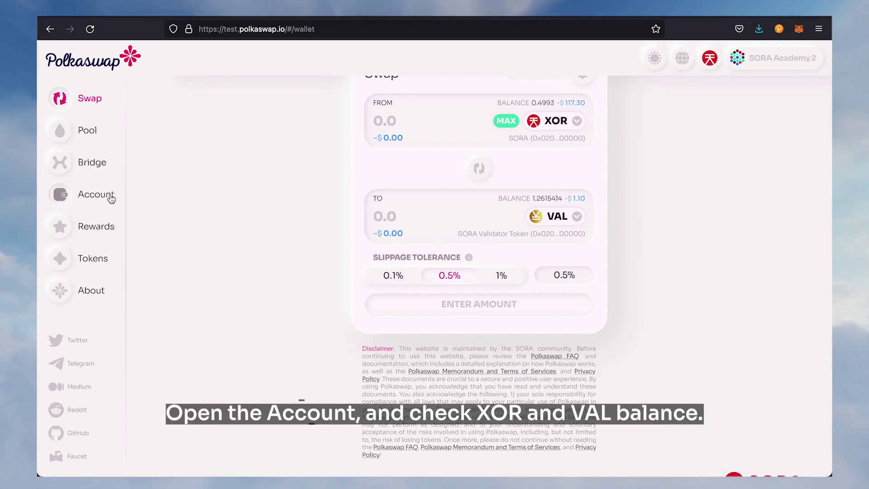
Open the 0.5 XOR to VAL swap from the Activity history and view it in SORAScan
{"action": "left_click", "coordinate": [115, 200]}
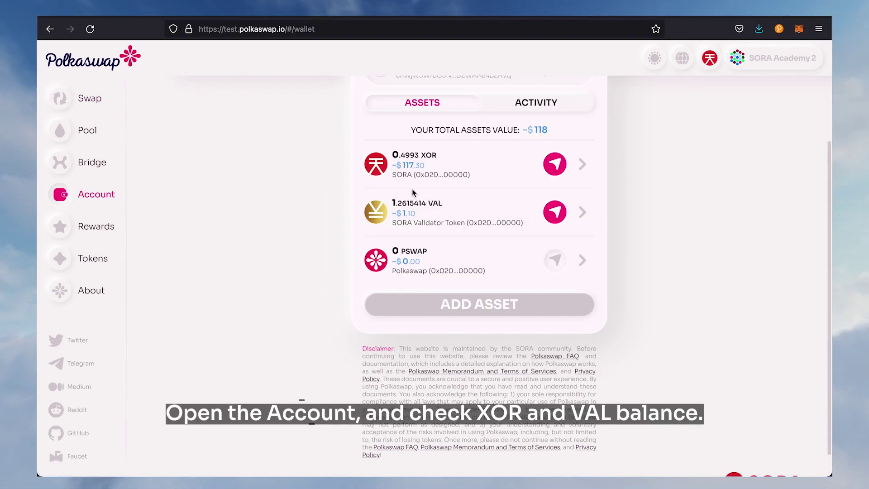
{"action": "scroll", "coordinate": [562, 190], "scroll_direction": "up", "scroll_amount": 2}
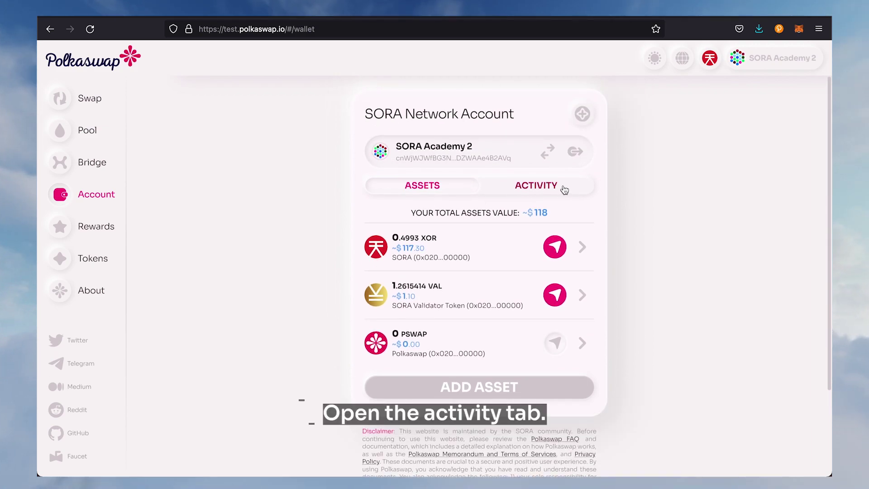
{"action": "left_click", "coordinate": [564, 188]}
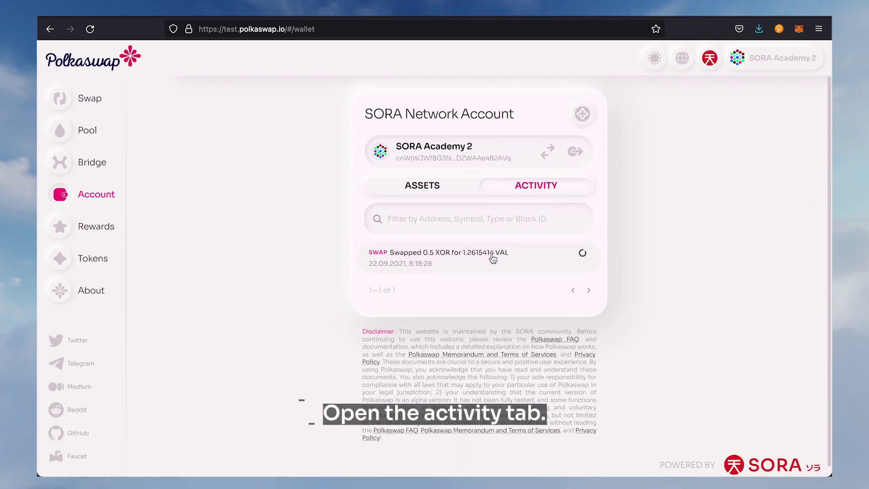
{"action": "left_click", "coordinate": [492, 256]}
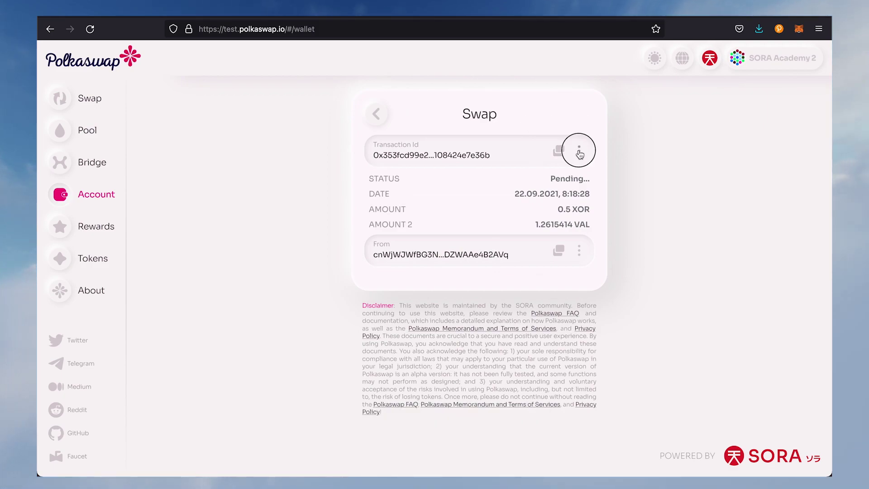
{"action": "left_click", "coordinate": [579, 151]}
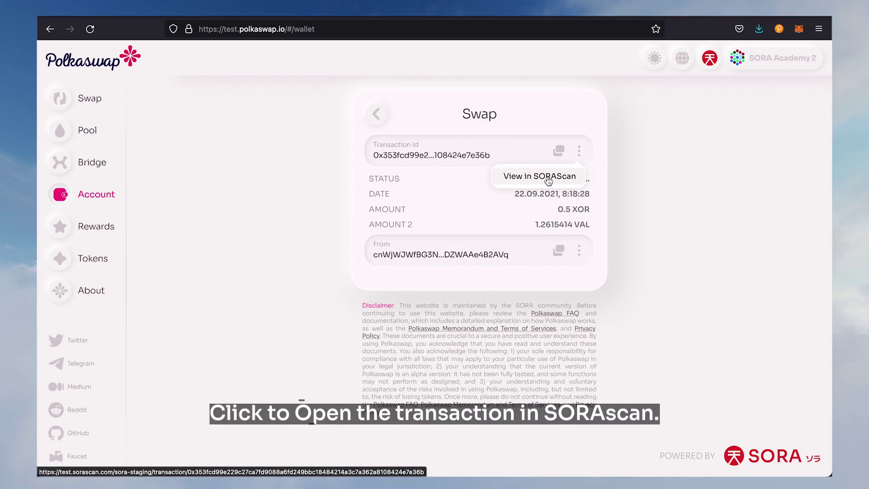
{"action": "left_click", "coordinate": [548, 181]}
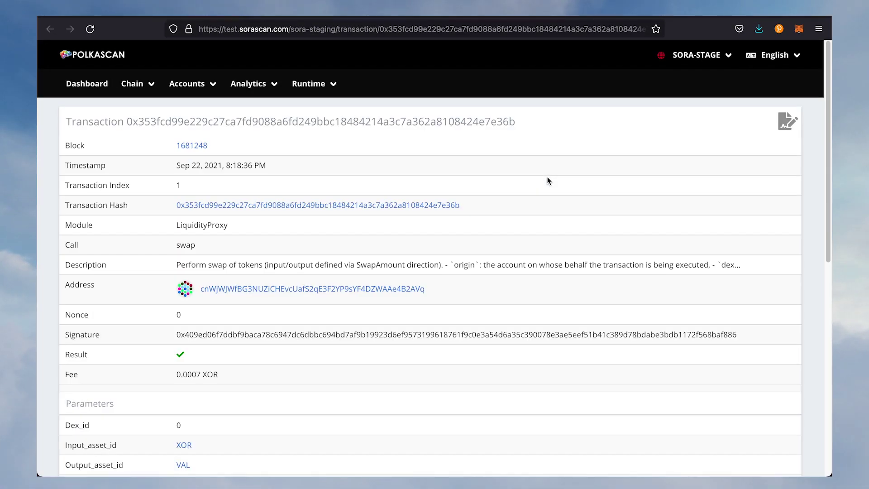
Scroll through SORAScan's record of the swap in block 1681248, showing success and nine events
{"action": "scroll", "coordinate": [549, 199], "scroll_direction": "down", "scroll_amount": 5}
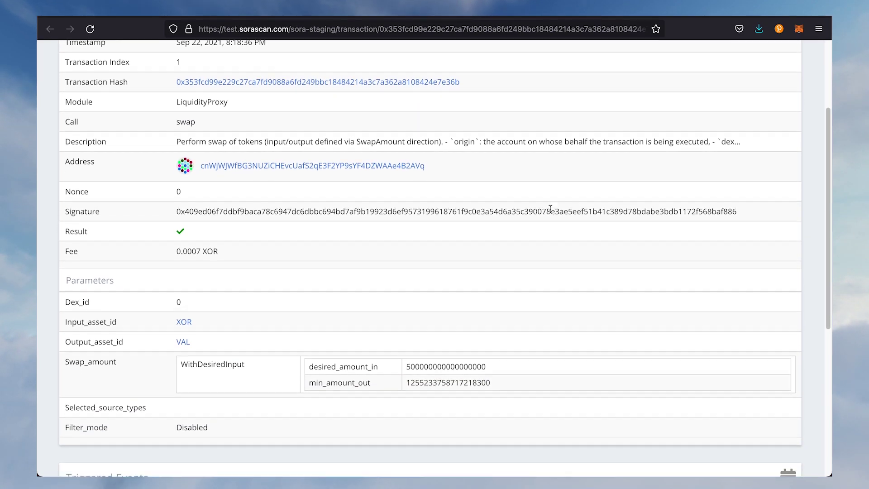
{"action": "scroll", "coordinate": [551, 217], "scroll_direction": "down", "scroll_amount": 4}
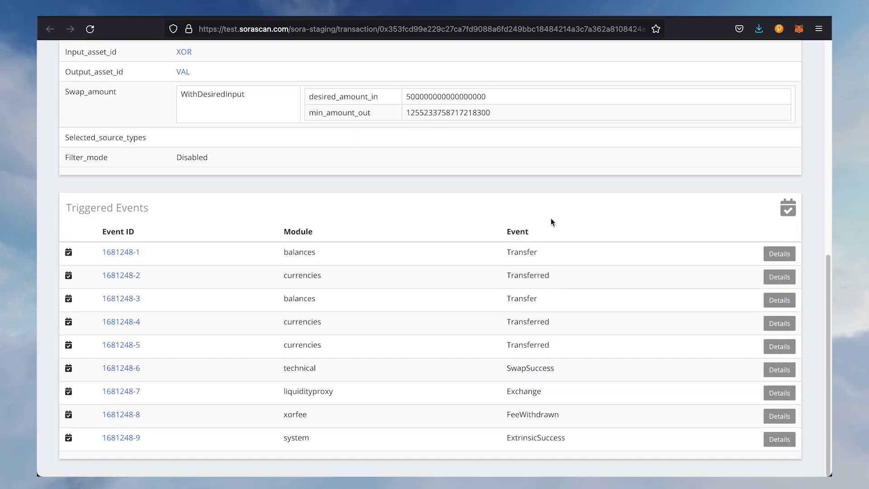
{"action": "scroll", "coordinate": [552, 224], "scroll_direction": "up", "scroll_amount": 9}
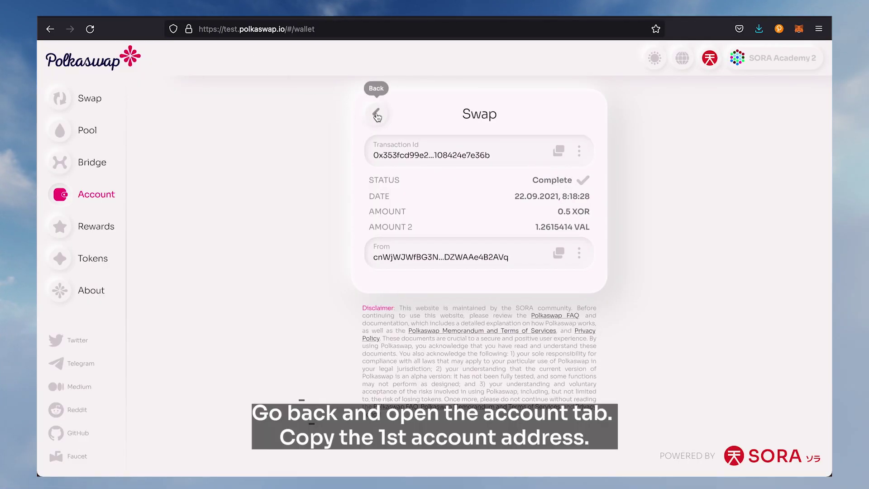
Copy the first account's address from the extension's account list
{"action": "left_click", "coordinate": [377, 115]}
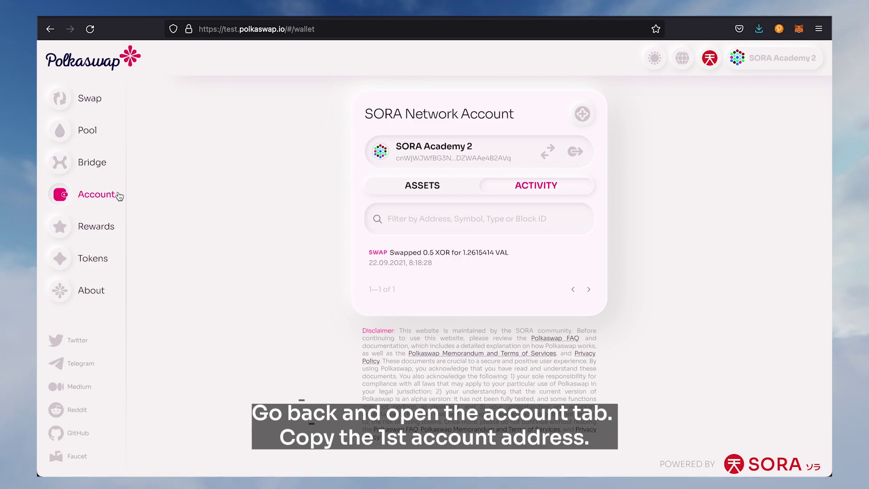
{"action": "left_click", "coordinate": [440, 188]}
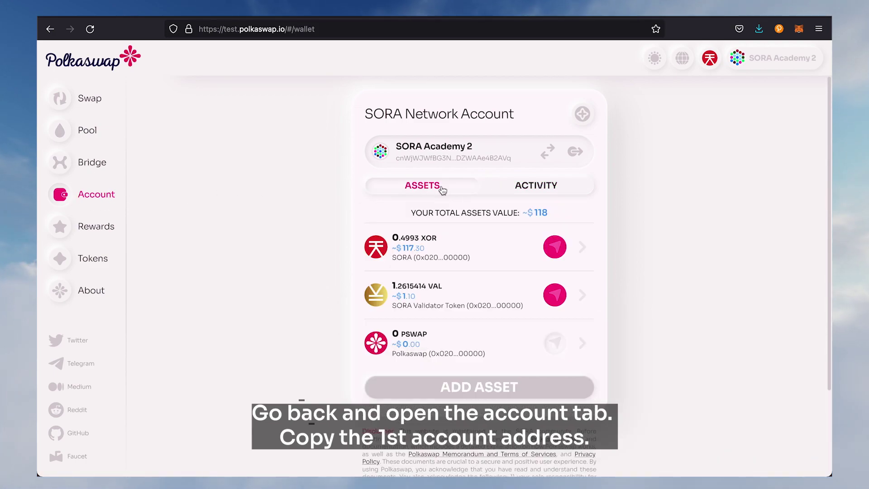
{"action": "left_click", "coordinate": [778, 30]}
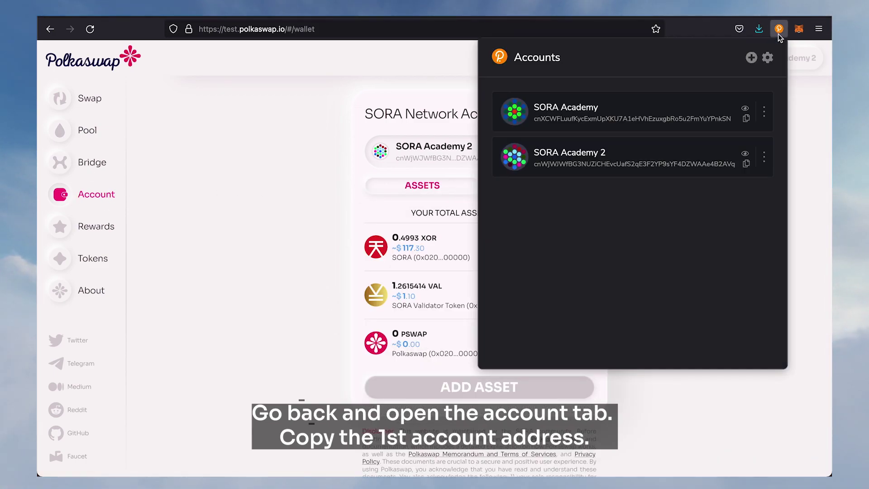
{"action": "left_click", "coordinate": [747, 120]}
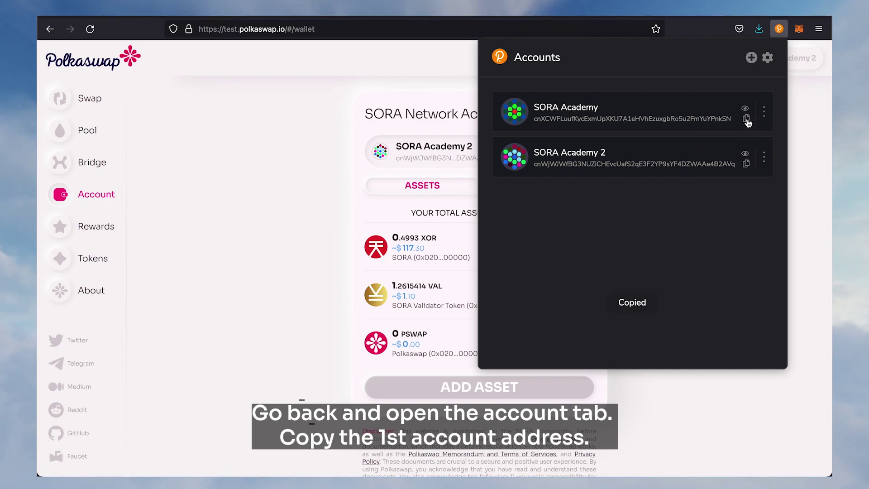
{"action": "left_click", "coordinate": [244, 176]}
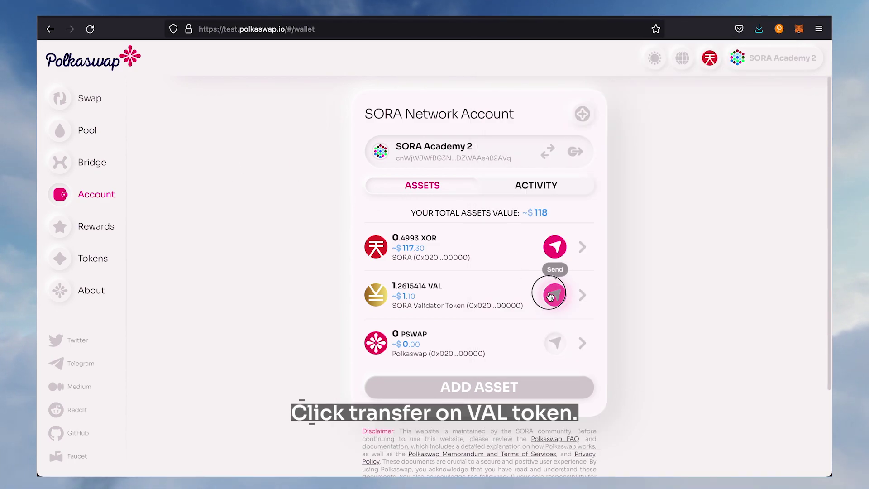
Fill in a 1 VAL transfer to the pasted address, check the 0.0007 XOR fee, and proceed
{"action": "left_click", "coordinate": [555, 295]}
{"action": "right_click", "coordinate": [383, 144]}
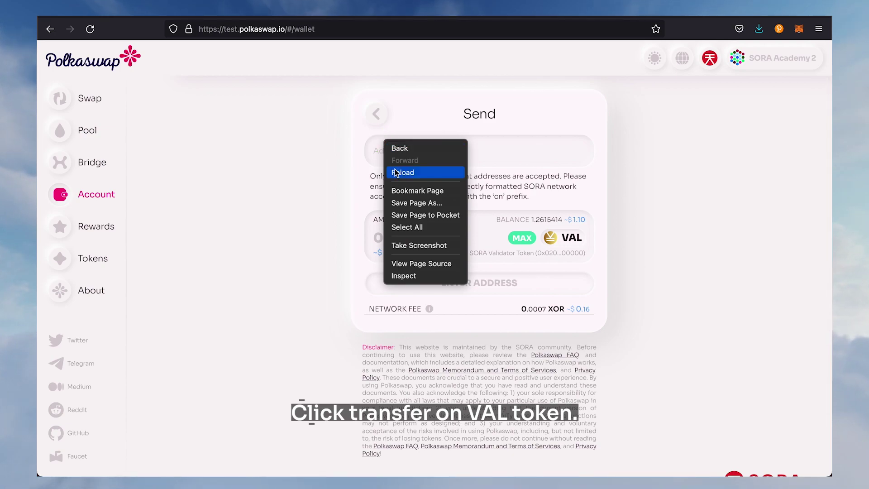
{"action": "right_click", "coordinate": [488, 150]}
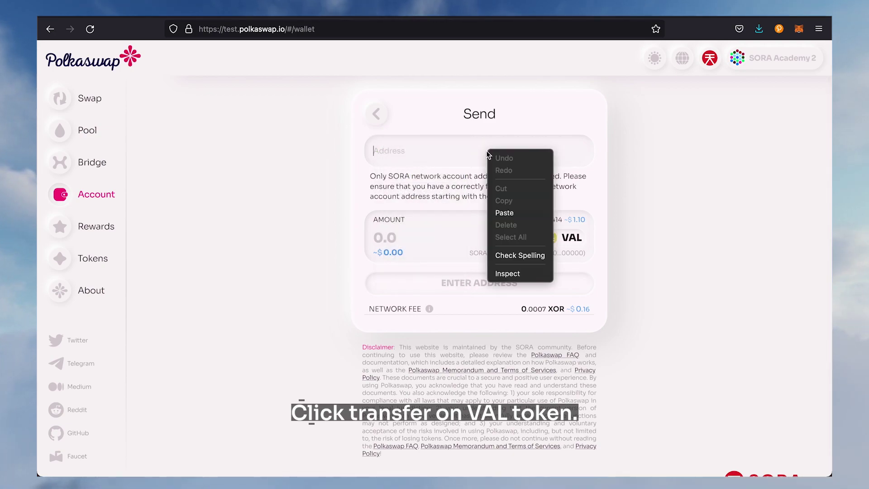
{"action": "left_click", "coordinate": [518, 217]}
{"action": "left_click_drag", "start_coordinate": [430, 155], "coordinate": [357, 154]}
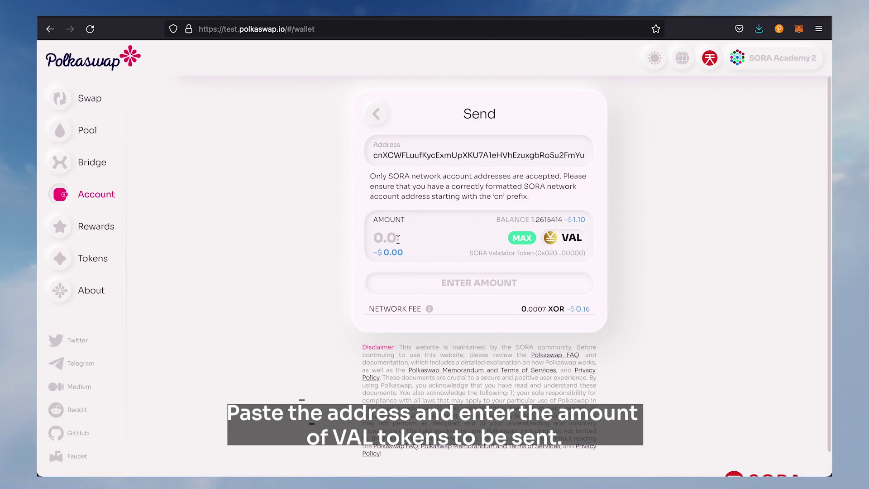
{"action": "left_click", "coordinate": [398, 239]}
{"action": "type", "text": "1"}
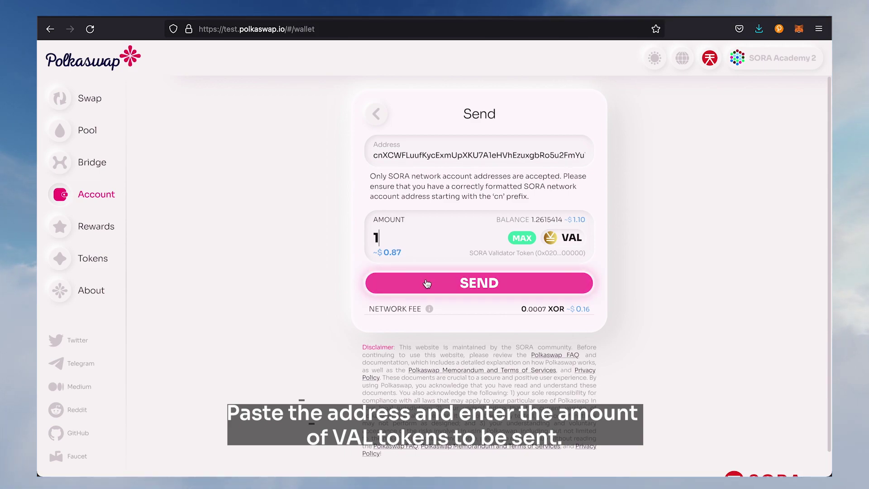
{"action": "left_click_drag", "start_coordinate": [379, 309], "coordinate": [561, 308]}
{"action": "mouse_move", "coordinate": [530, 309]}
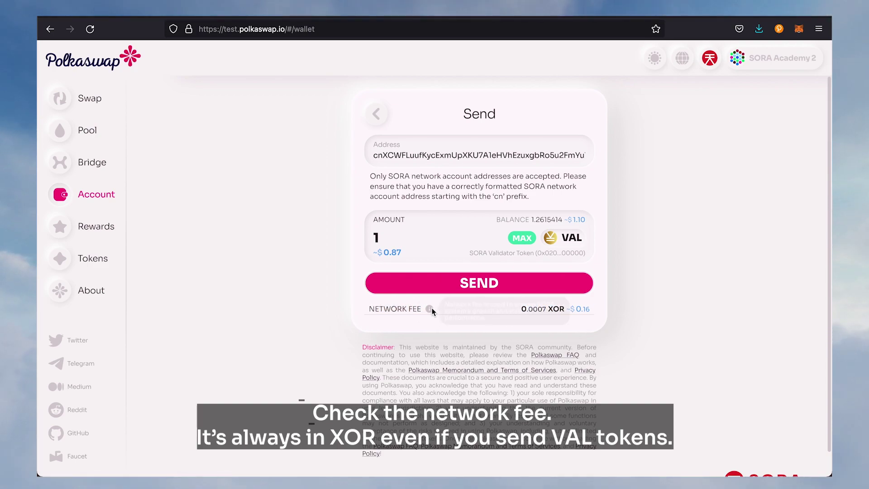
{"action": "left_click", "coordinate": [442, 287]}
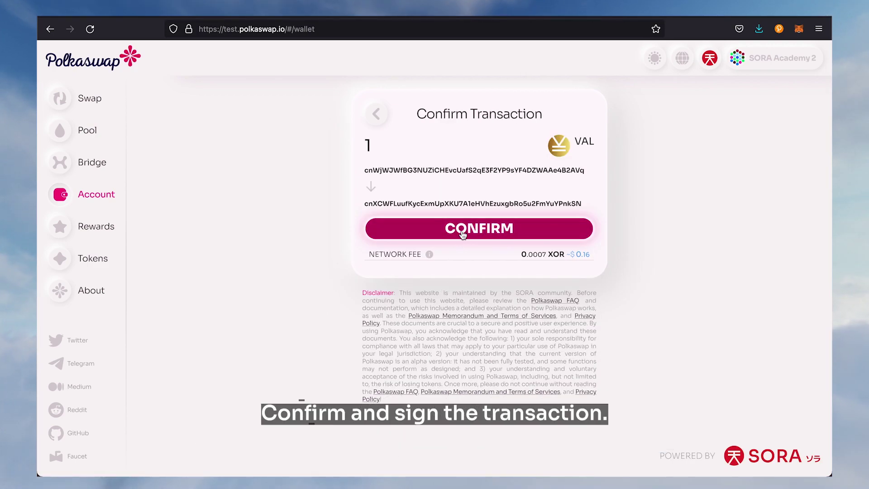
Confirm the 1 VAL transfer and sign it with the extension password
{"action": "left_click", "coordinate": [465, 228]}
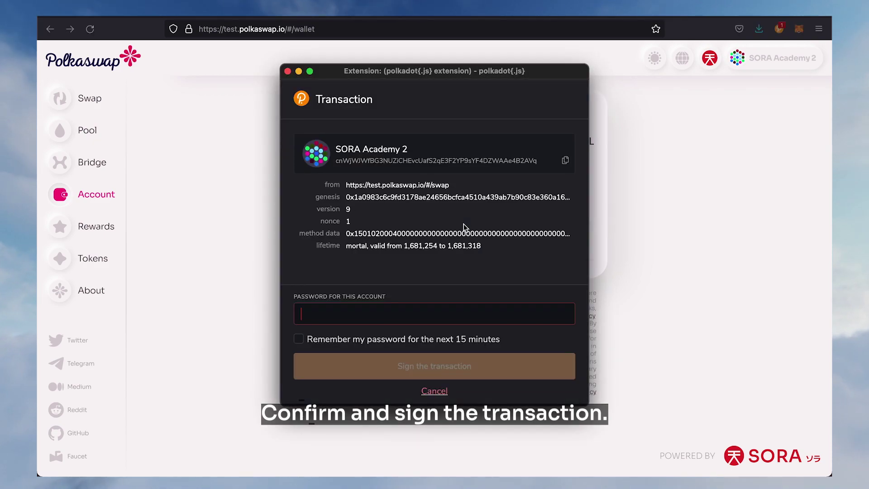
{"action": "type", "text": "****"}
{"action": "key", "text": "Return"}
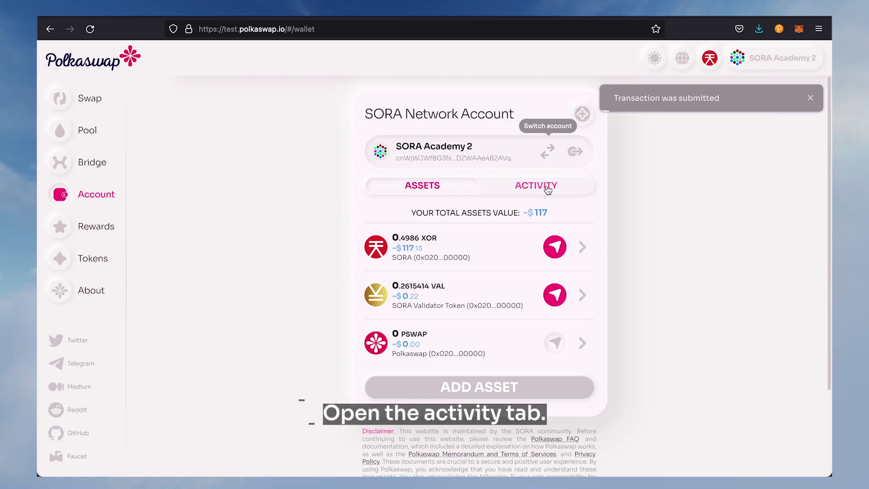
Open the transfer's details in Activity and copy its transaction ID
{"action": "left_click", "coordinate": [548, 190]}
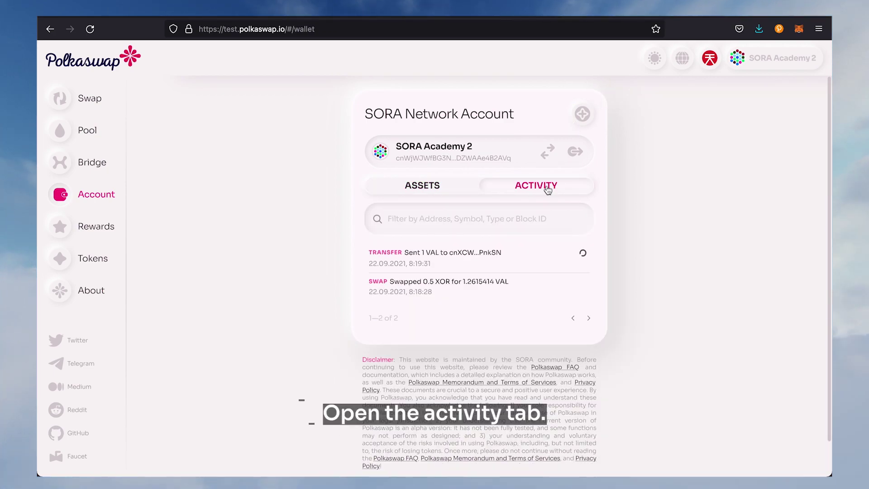
{"action": "left_click", "coordinate": [509, 255]}
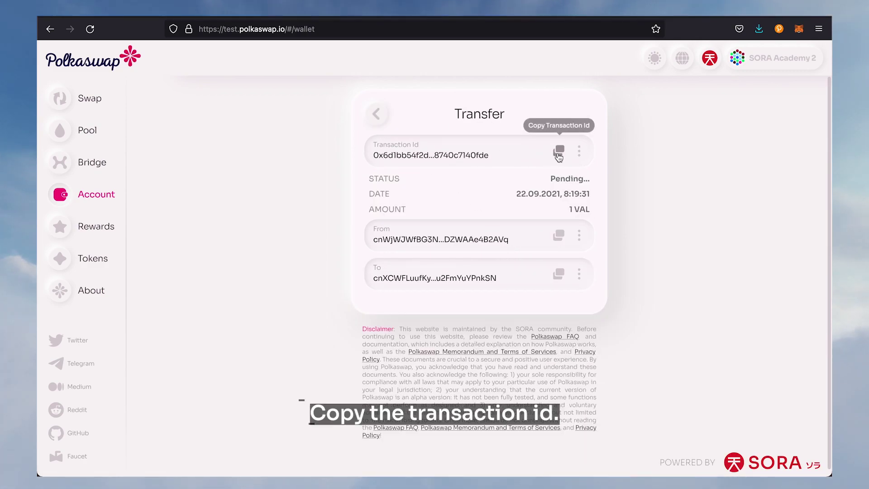
{"action": "left_click", "coordinate": [559, 151]}
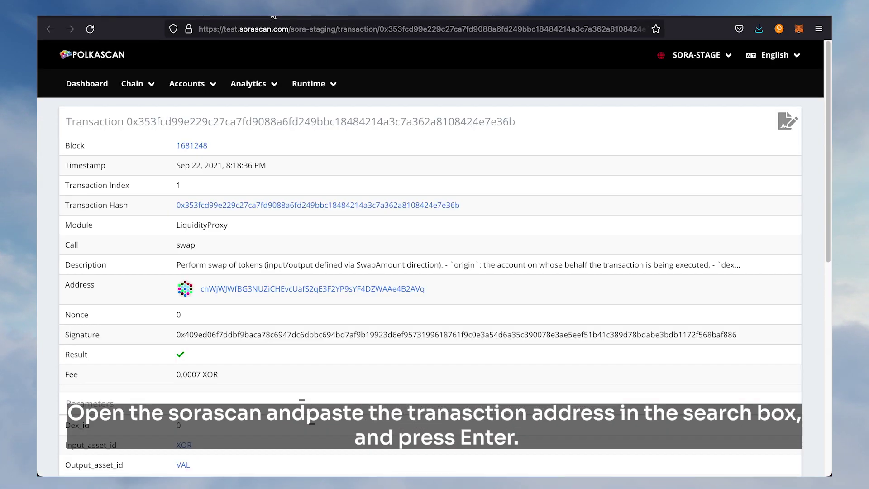
Search SoraScan for the copied transaction ID, review the 1 VAL transfer in block 1681258, then return to the dashboard
{"action": "left_click", "coordinate": [87, 83]}
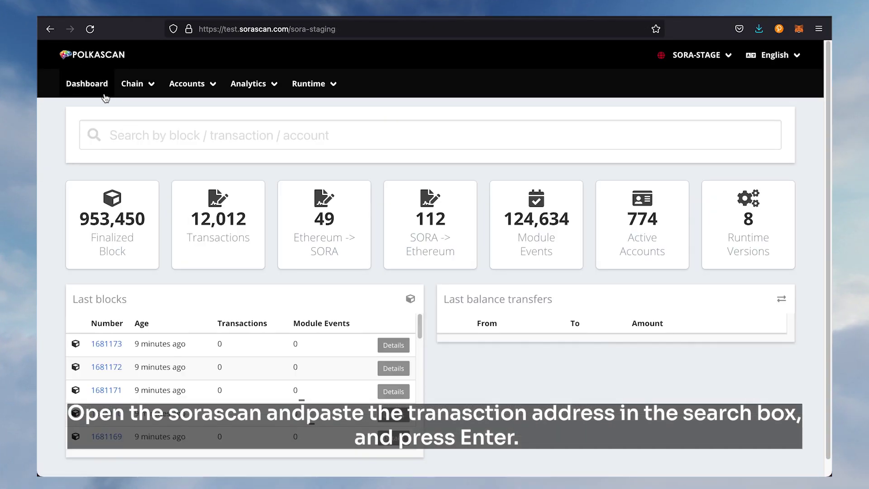
{"action": "left_click", "coordinate": [181, 136]}
{"action": "right_click", "coordinate": [181, 137]}
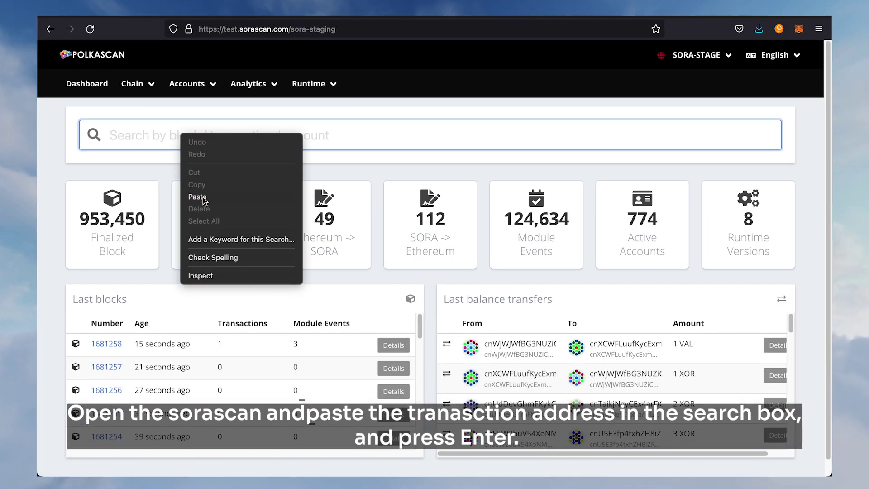
{"action": "left_click", "coordinate": [199, 197]}
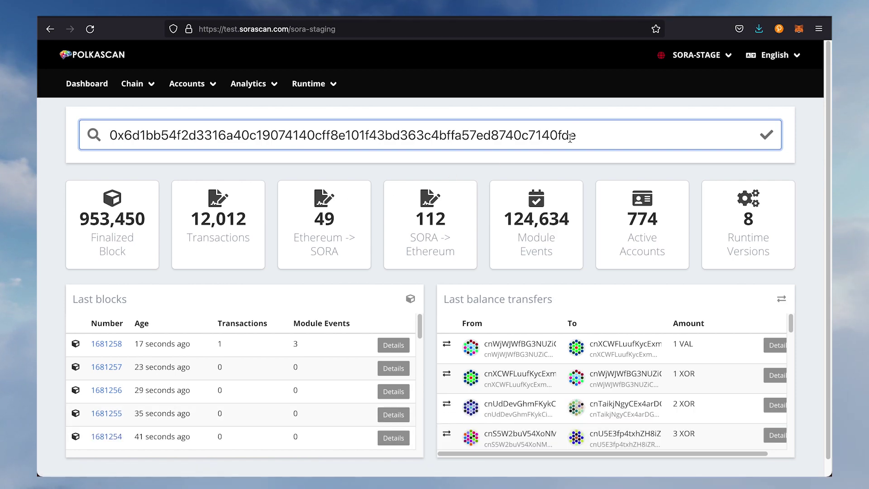
{"action": "key", "text": "Return"}
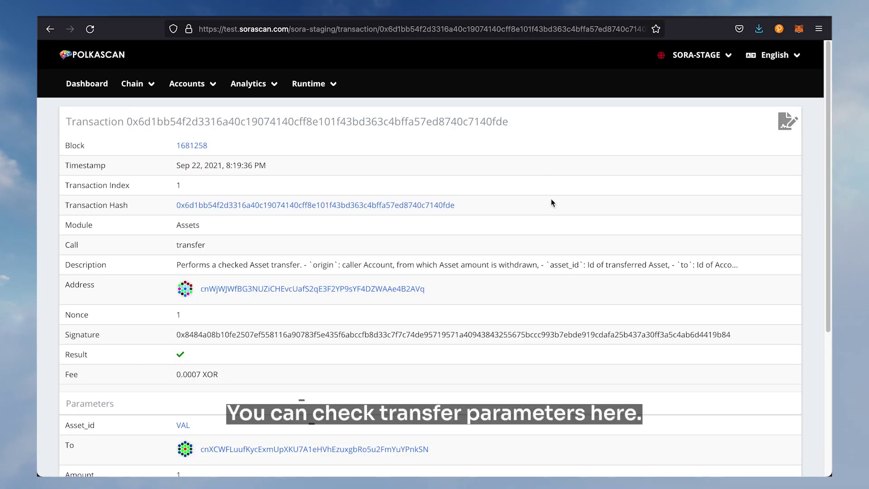
{"action": "scroll", "coordinate": [550, 202], "scroll_direction": "down", "scroll_amount": 4}
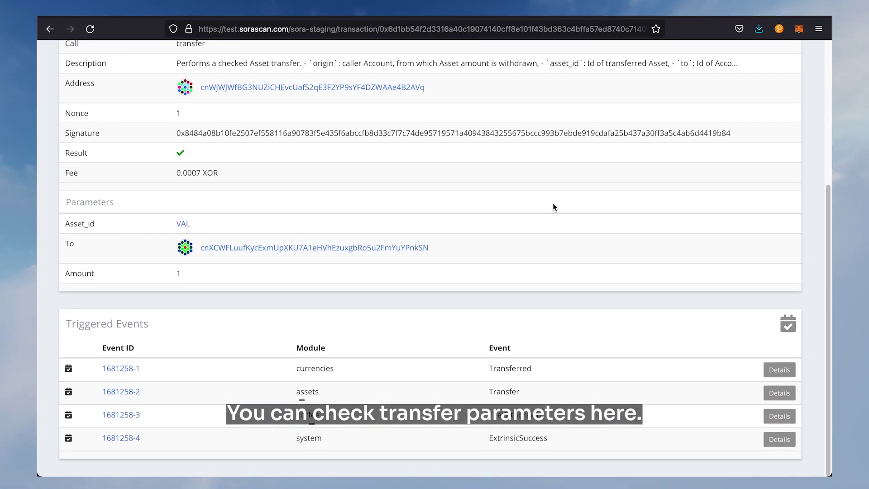
{"action": "scroll", "coordinate": [556, 208], "scroll_direction": "up", "scroll_amount": 4}
{"action": "left_click", "coordinate": [131, 84]}
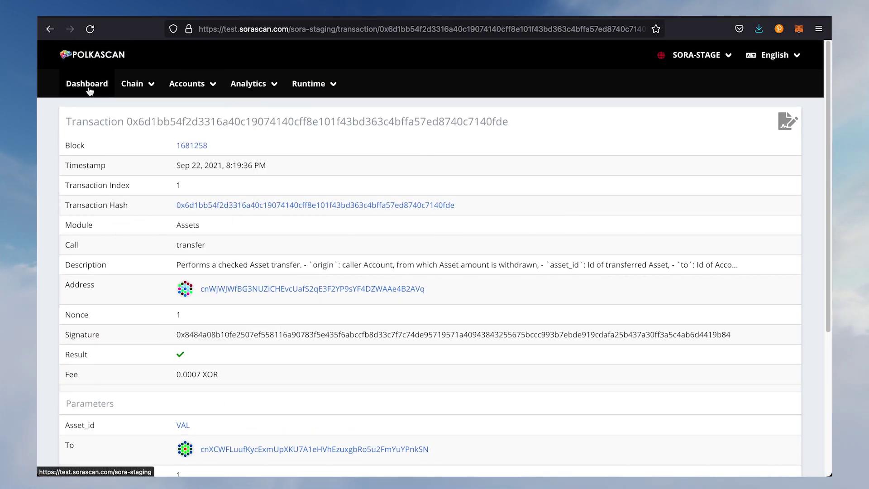
{"action": "left_click", "coordinate": [90, 90]}
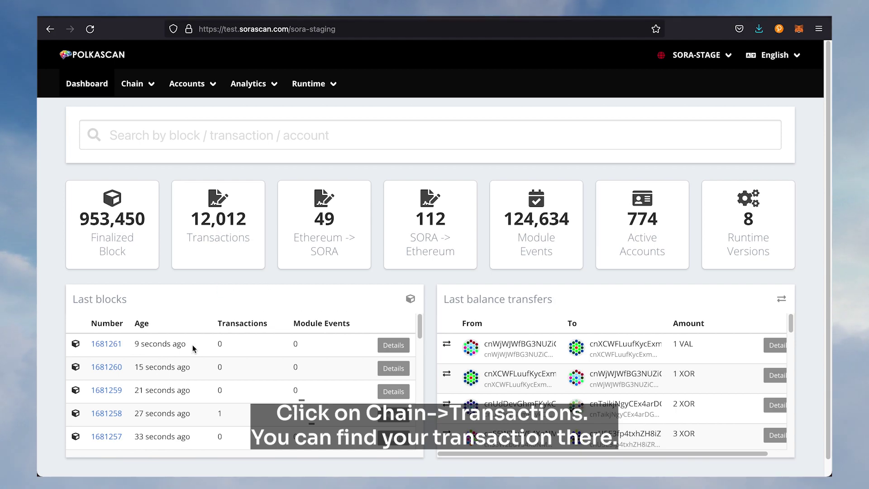
Open the 1 VAL transfer's details from SoraScan's Transactions list
{"action": "left_click", "coordinate": [148, 130]}
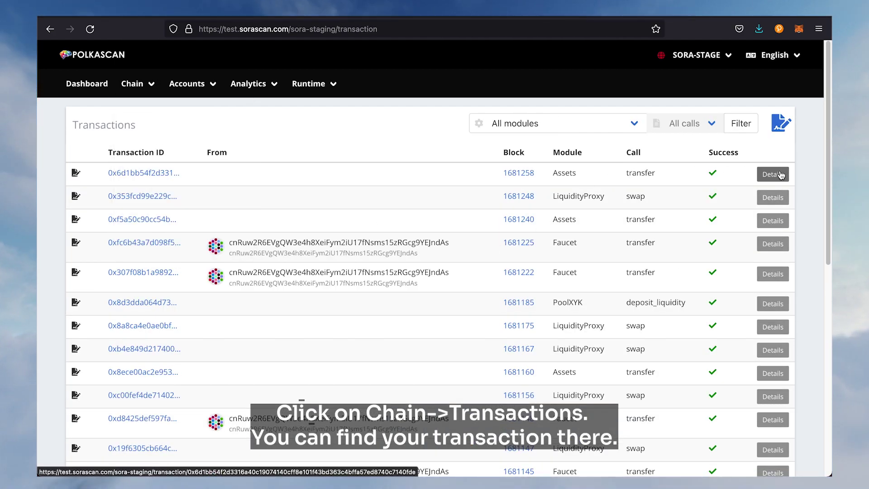
{"action": "left_click", "coordinate": [782, 173]}
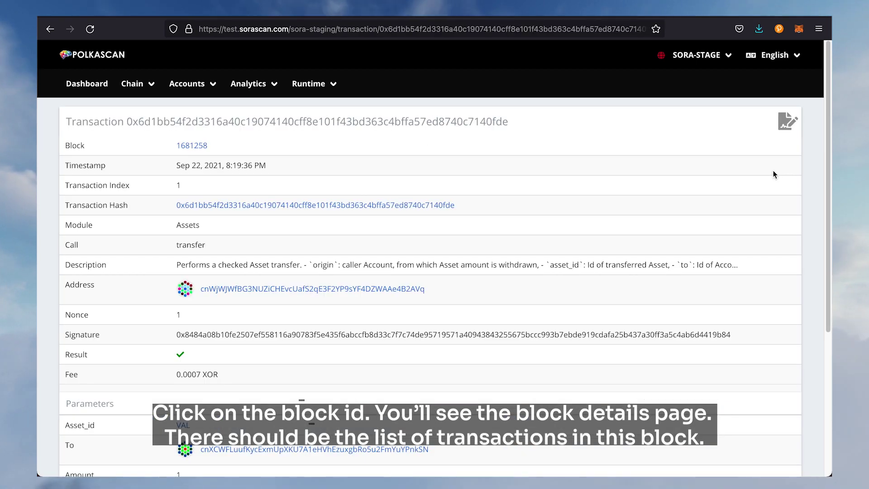
{"action": "scroll", "coordinate": [420, 323], "scroll_direction": "down", "scroll_amount": 5}
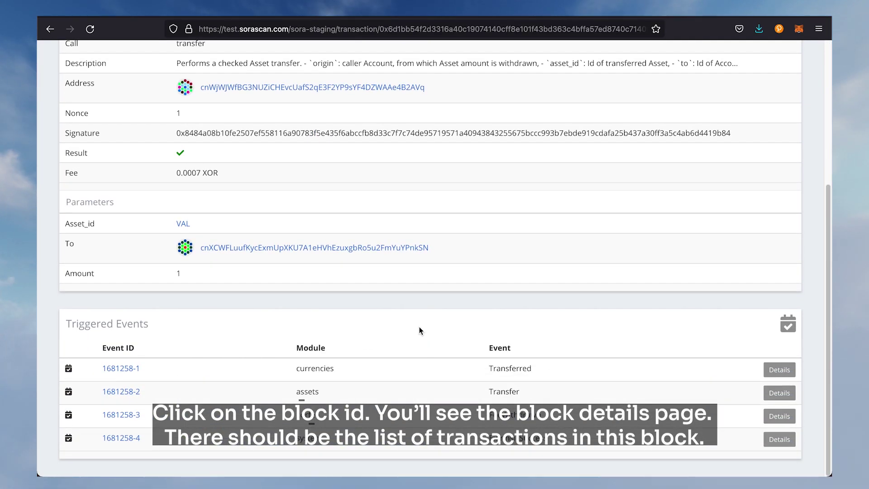
{"action": "scroll", "coordinate": [416, 330], "scroll_direction": "up", "scroll_amount": 5}
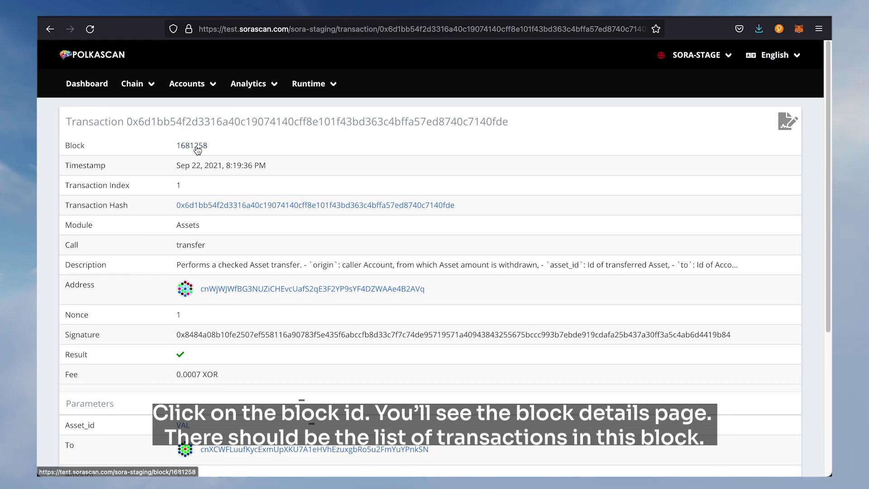
Open block 1681258 and copy its block number
{"action": "left_click", "coordinate": [190, 145]}
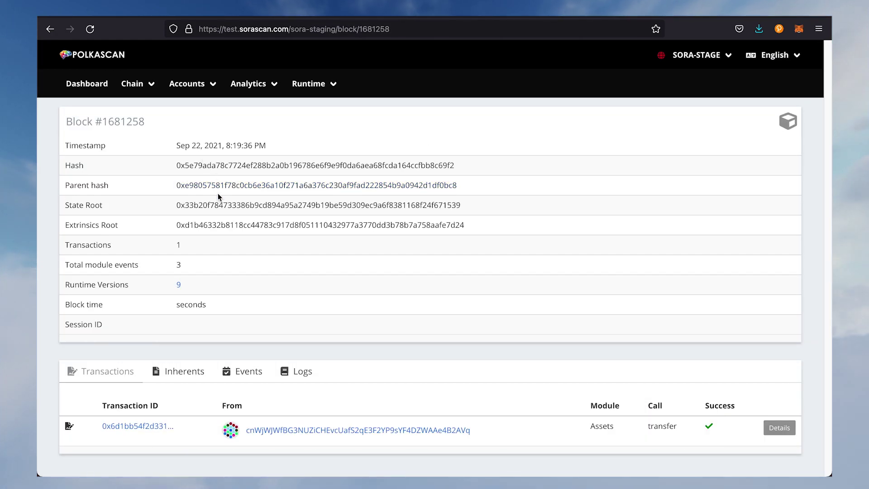
{"action": "left_click_drag", "start_coordinate": [490, 425], "coordinate": [88, 415]}
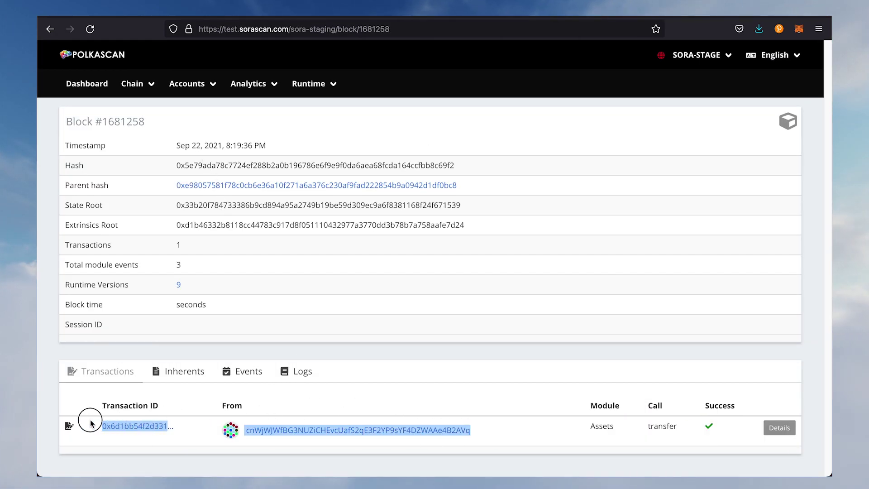
{"action": "left_click", "coordinate": [355, 295]}
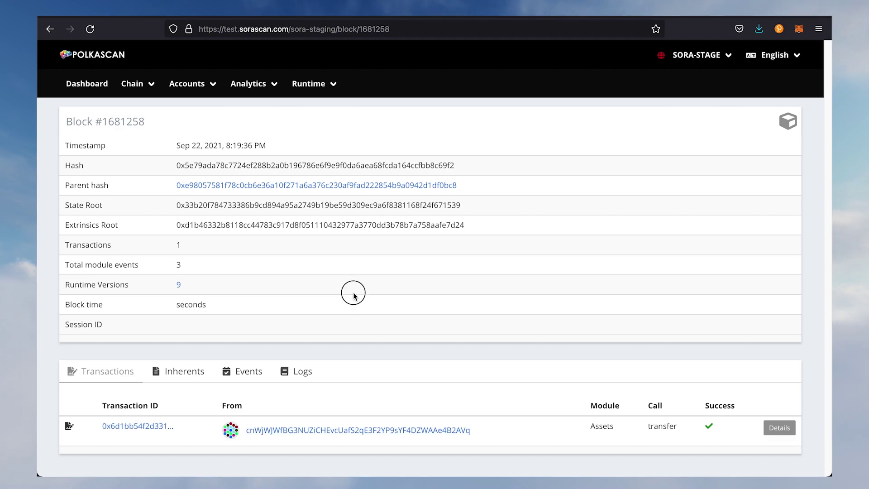
{"action": "right_click", "coordinate": [129, 121]}
{"action": "left_click", "coordinate": [140, 126]}
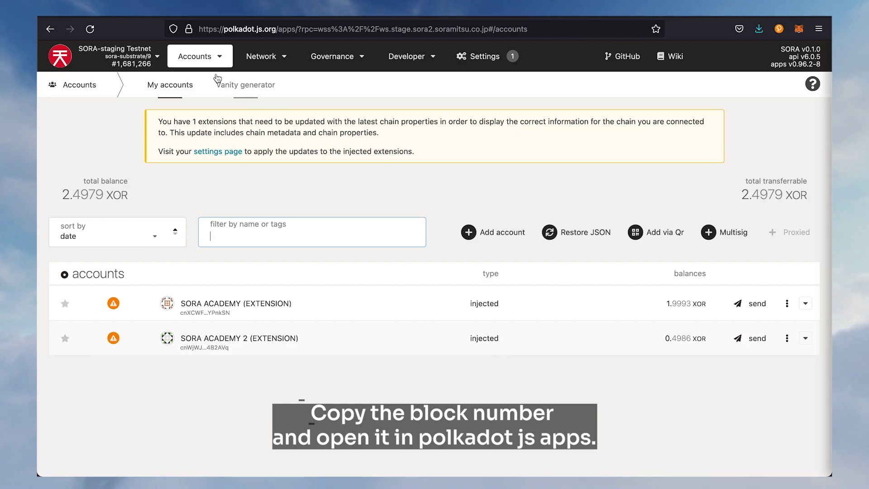
Look up block 1681258 in the polkadot.js Apps Explorer and select its assets.transfer extrinsic
{"action": "mouse_move", "coordinate": [260, 58]}
{"action": "left_click", "coordinate": [267, 77]}
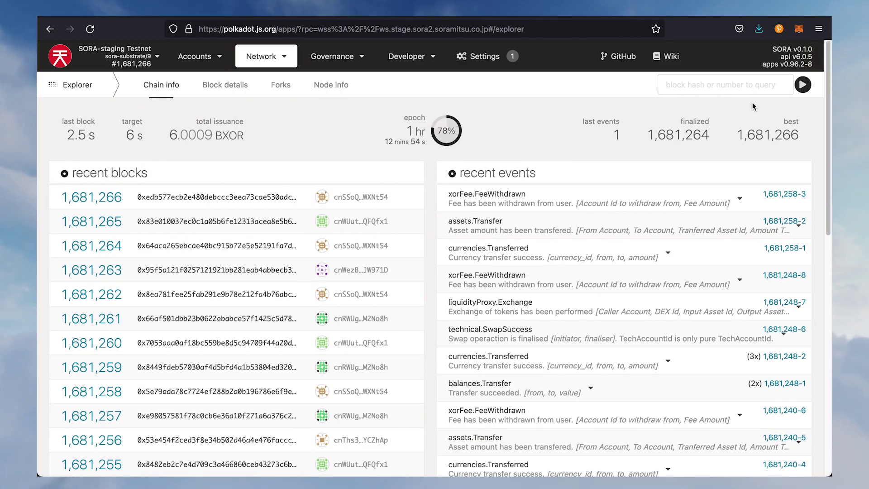
{"action": "right_click", "coordinate": [712, 86]}
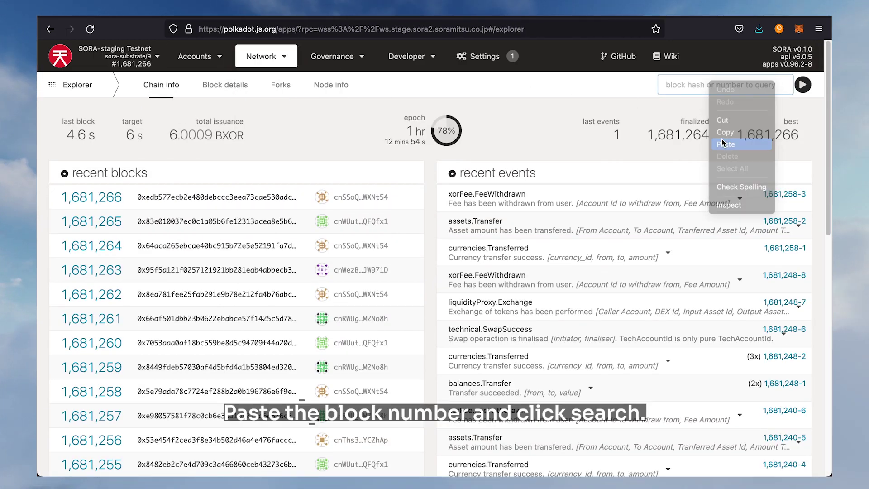
{"action": "left_click", "coordinate": [723, 143]}
{"action": "left_click", "coordinate": [803, 85]}
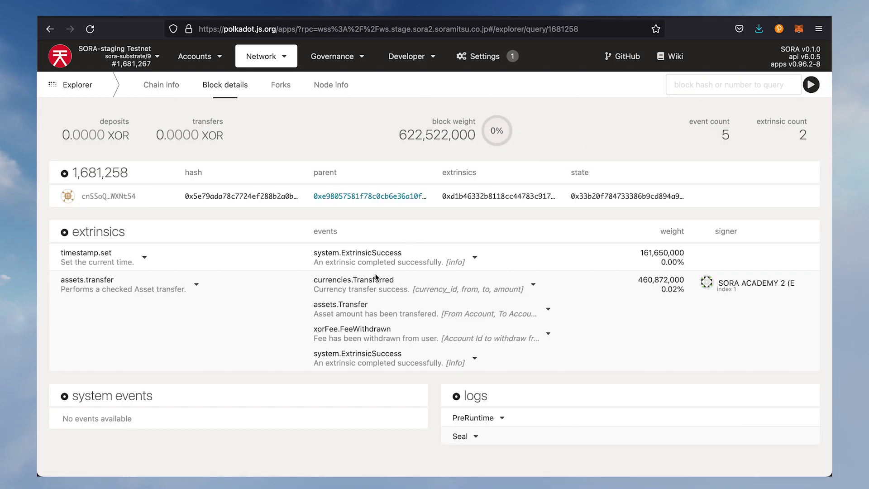
{"action": "left_click_drag", "start_coordinate": [219, 295], "coordinate": [72, 283]}
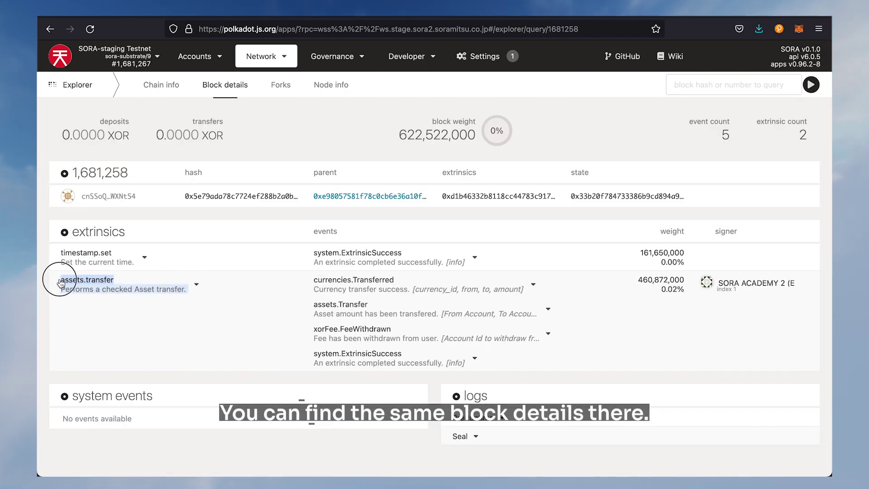